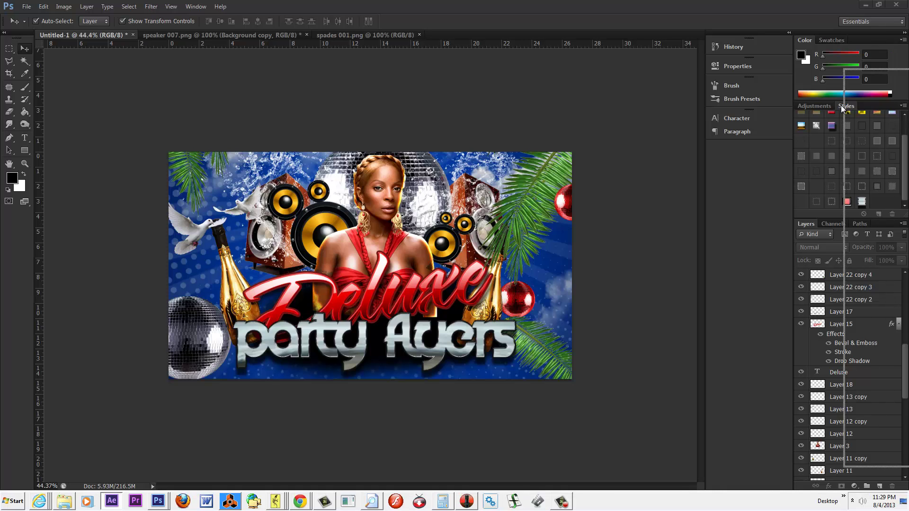
Step: Switch to After Effects, bring up the project's item list and start importing a footage file
key("alt+Tab")
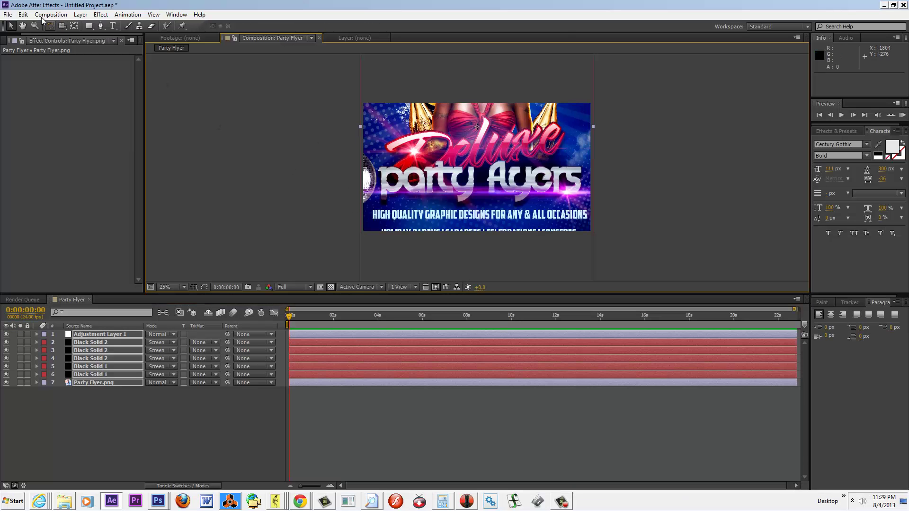
left_click(39, 77)
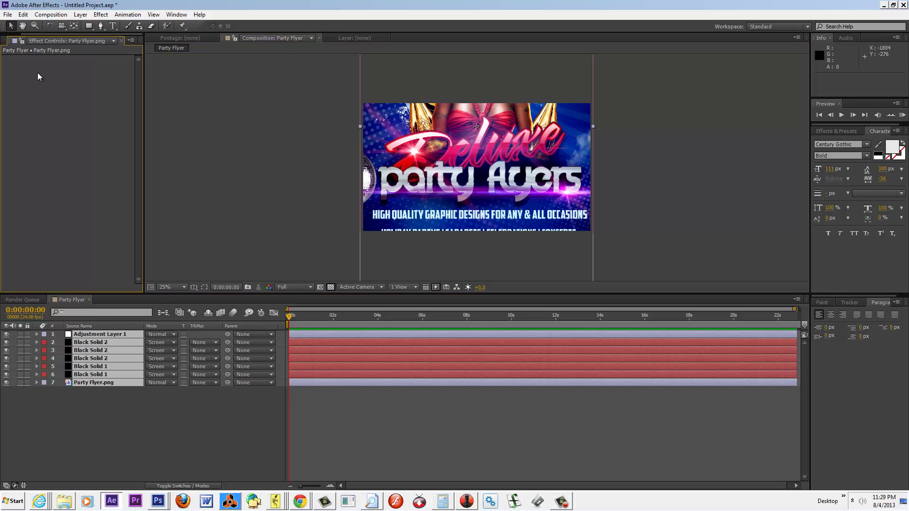
left_click(4, 42)
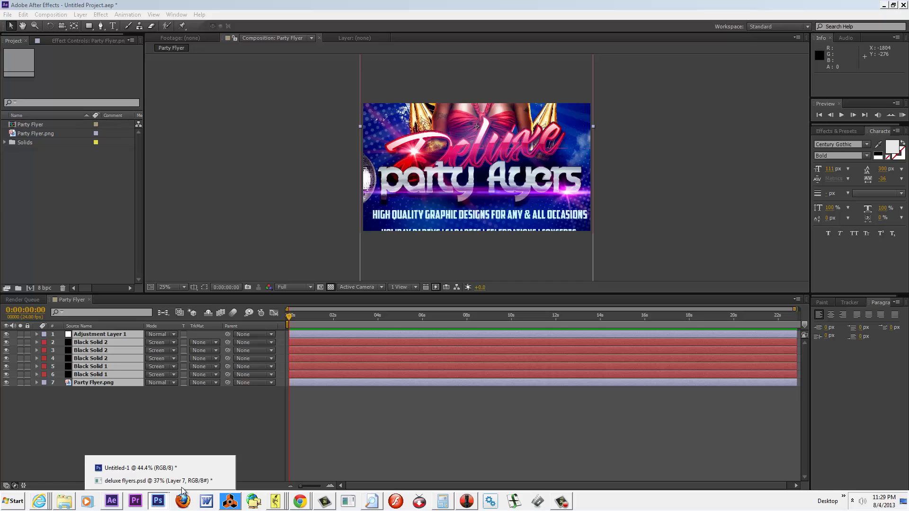
left_click(220, 467)
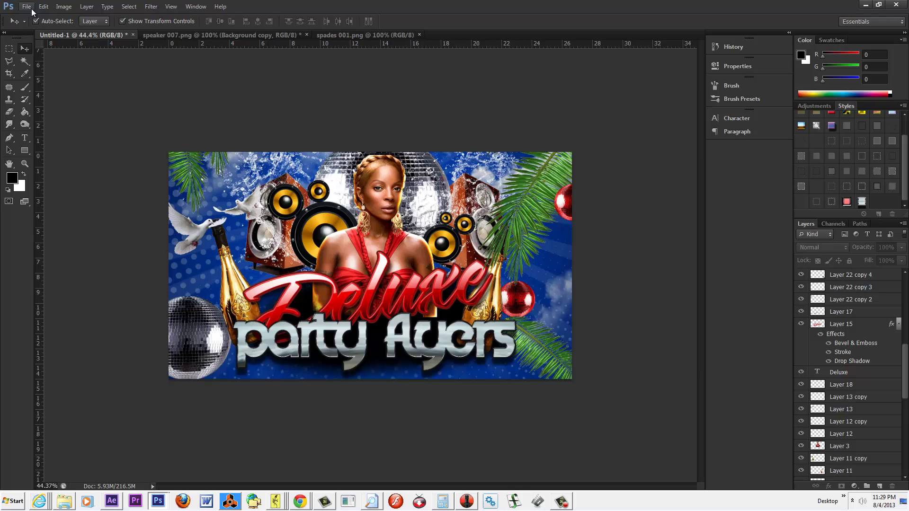
left_click(865, 5)
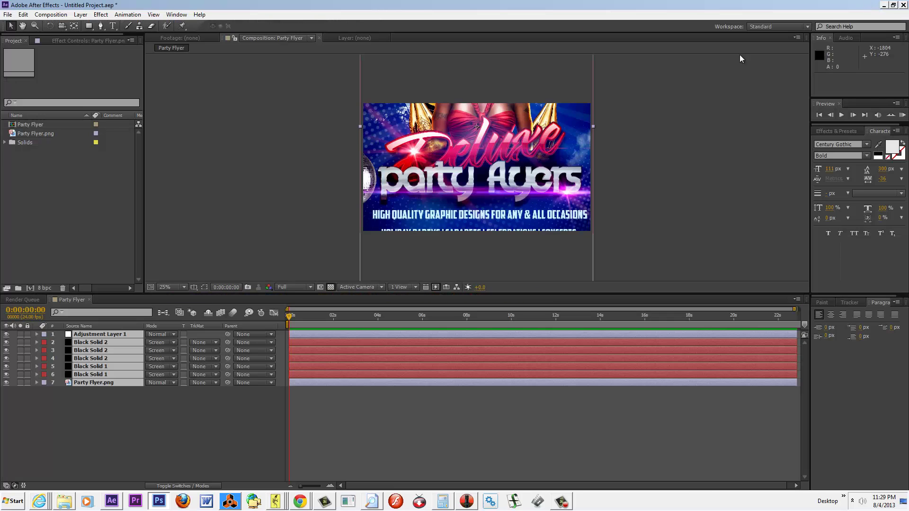
right_click(83, 193)
mouse_move(119, 227)
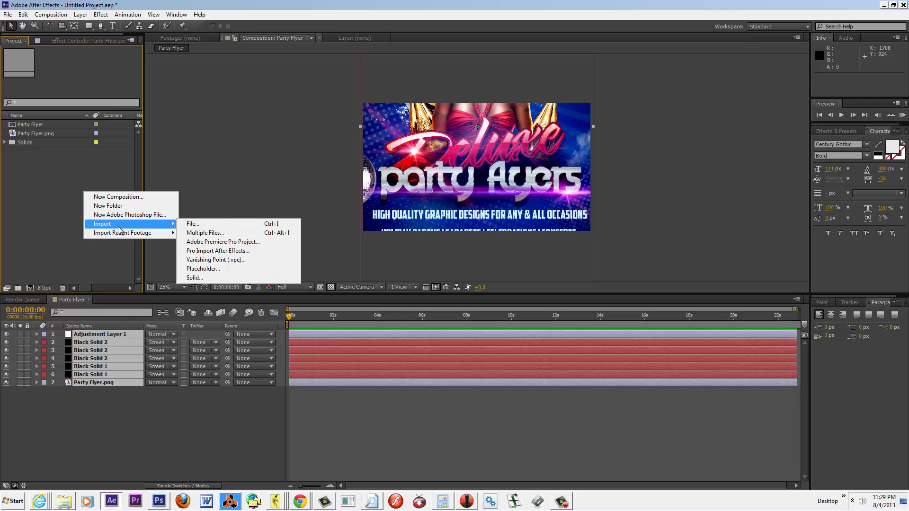
left_click(193, 224)
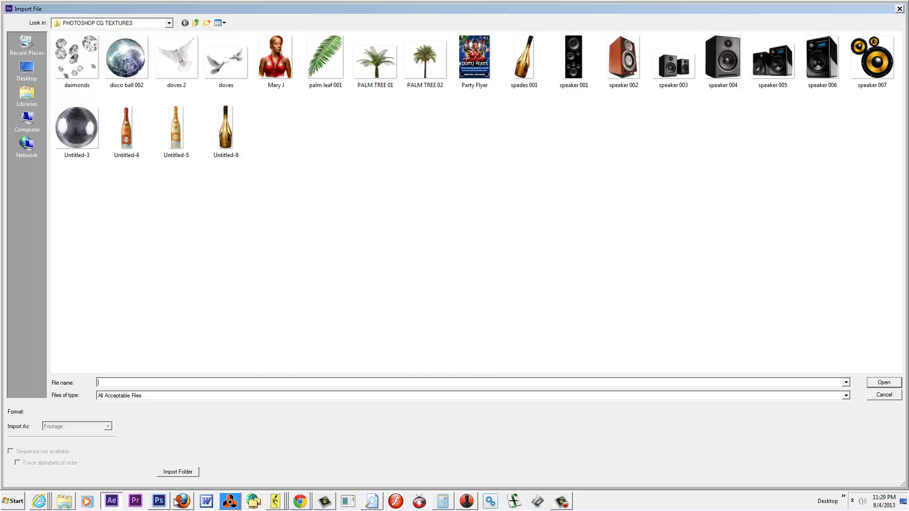
Step: Check in Photoshop's Save for Web dialog which folder holds the banner image, and cancel the export
left_click(159, 502)
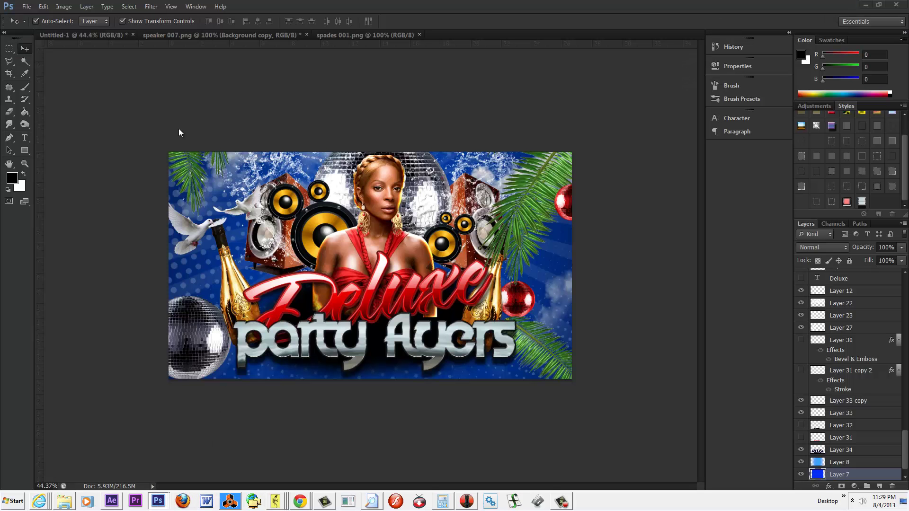
left_click(27, 6)
left_click(53, 139)
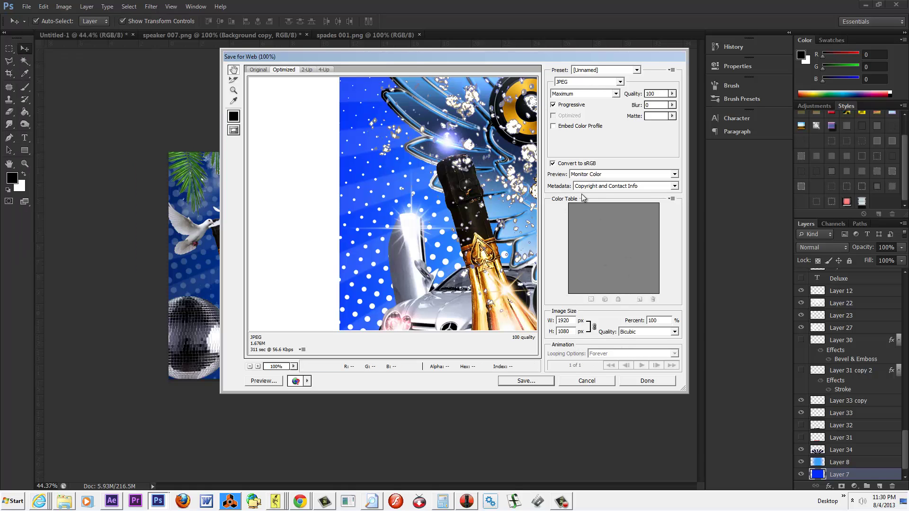
left_click(529, 382)
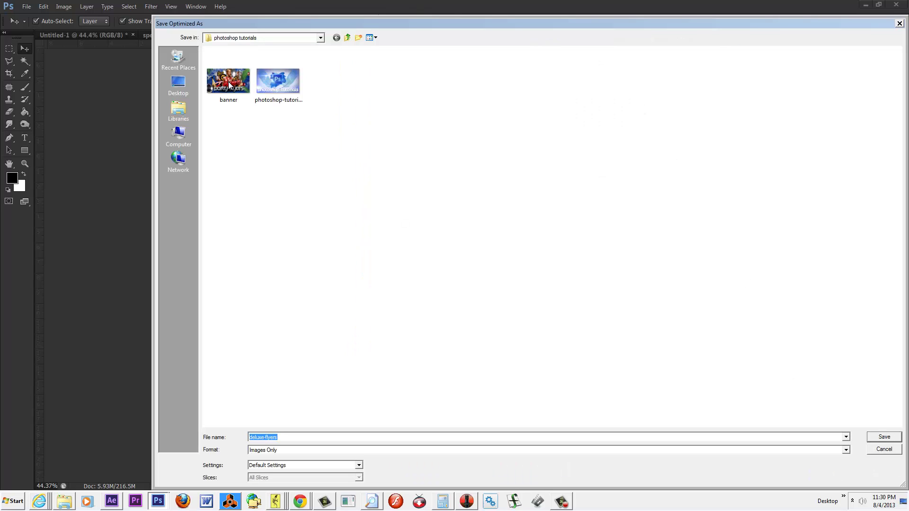
left_click(349, 37)
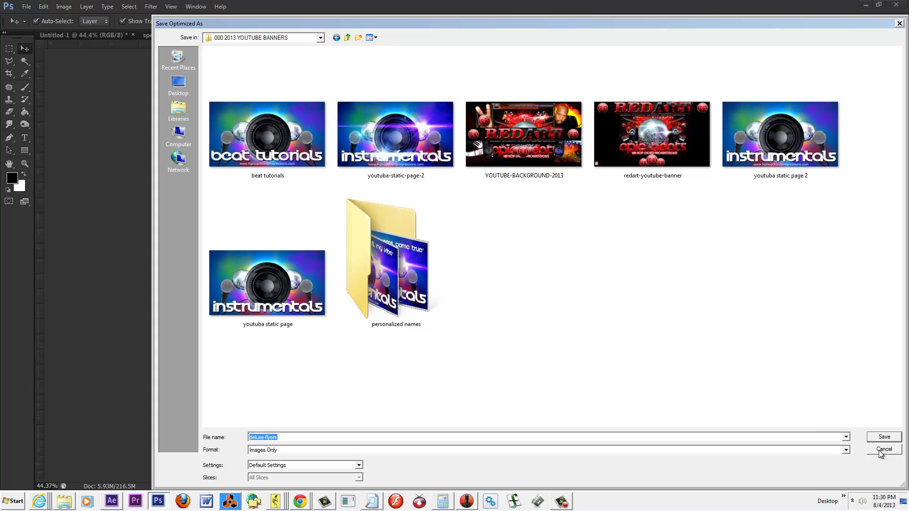
left_click(349, 37)
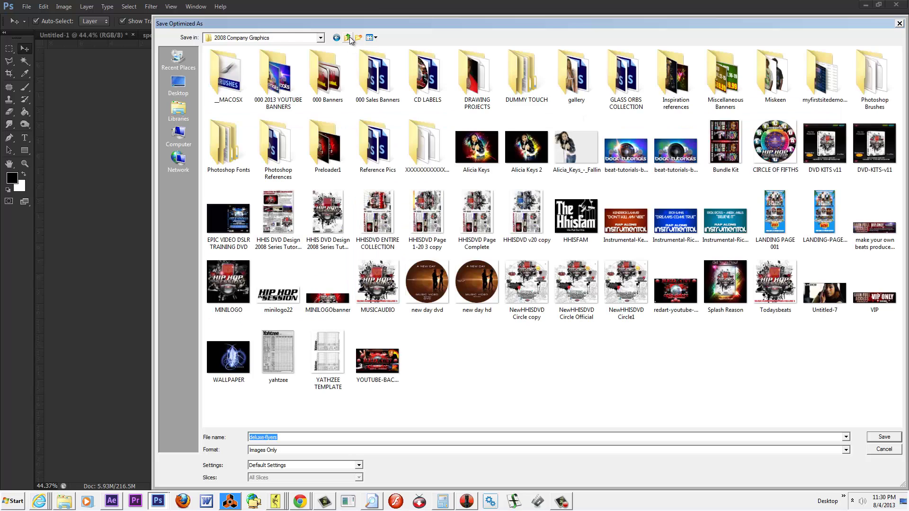
left_click(883, 449)
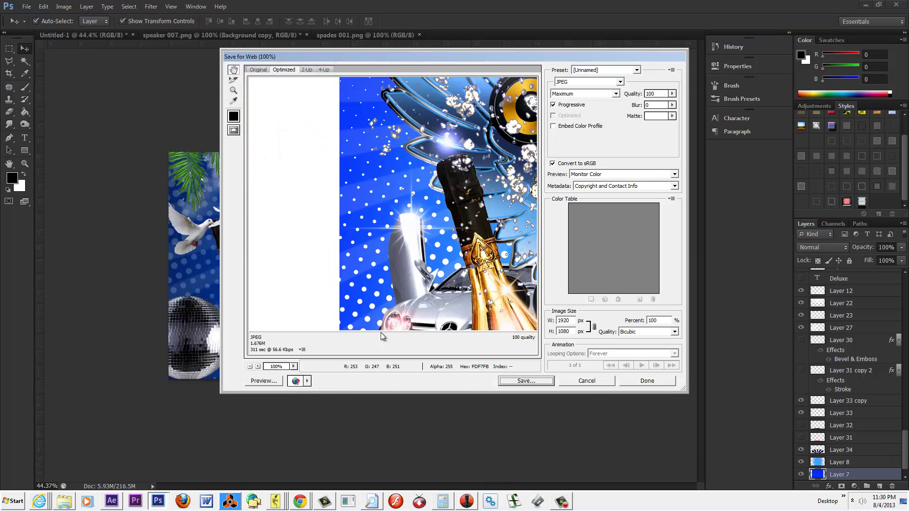
left_click(600, 384)
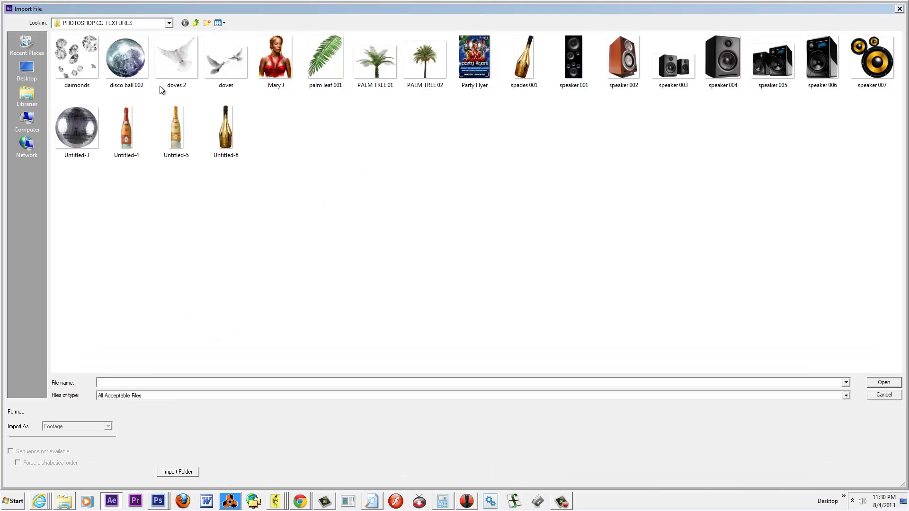
left_click(195, 24)
left_click(195, 24)
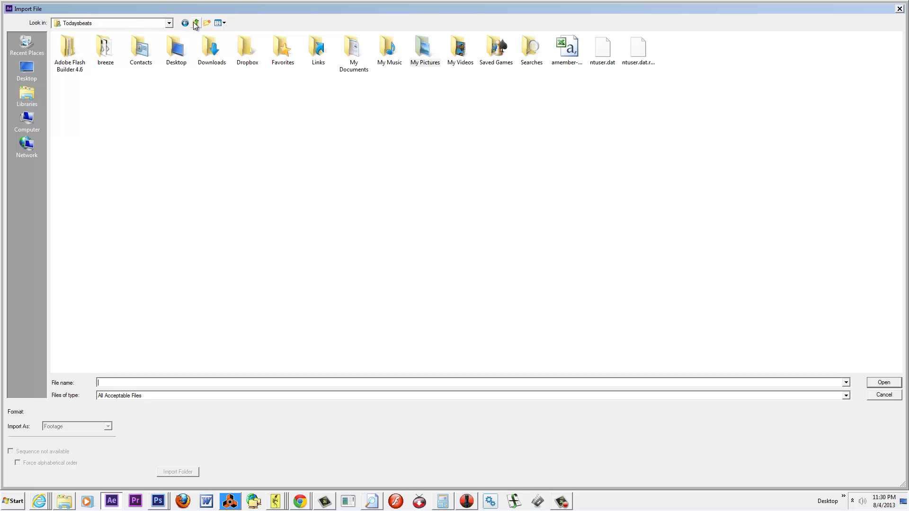
left_click(27, 121)
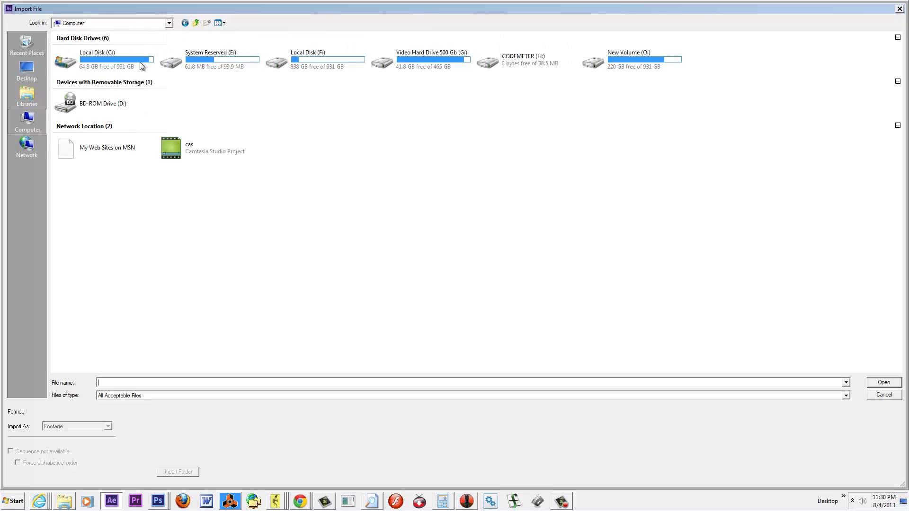
double_click(127, 60)
left_click(95, 62)
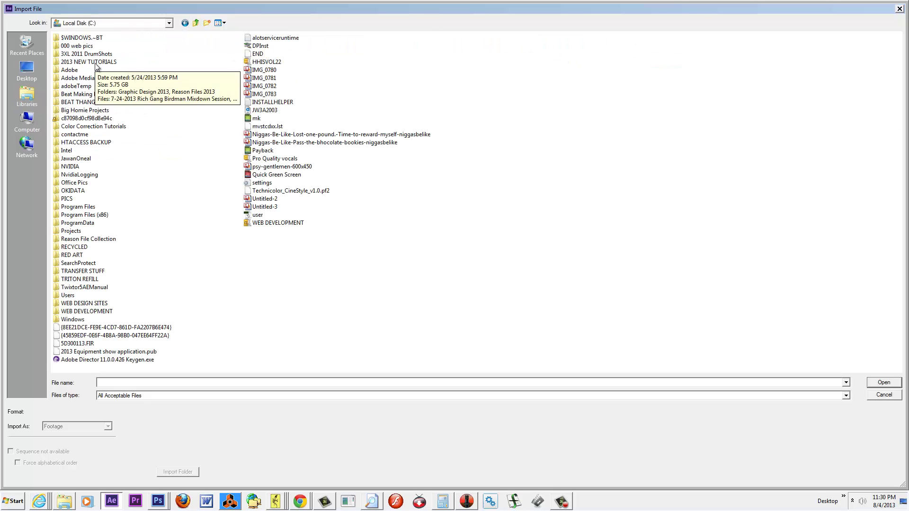
double_click(95, 62)
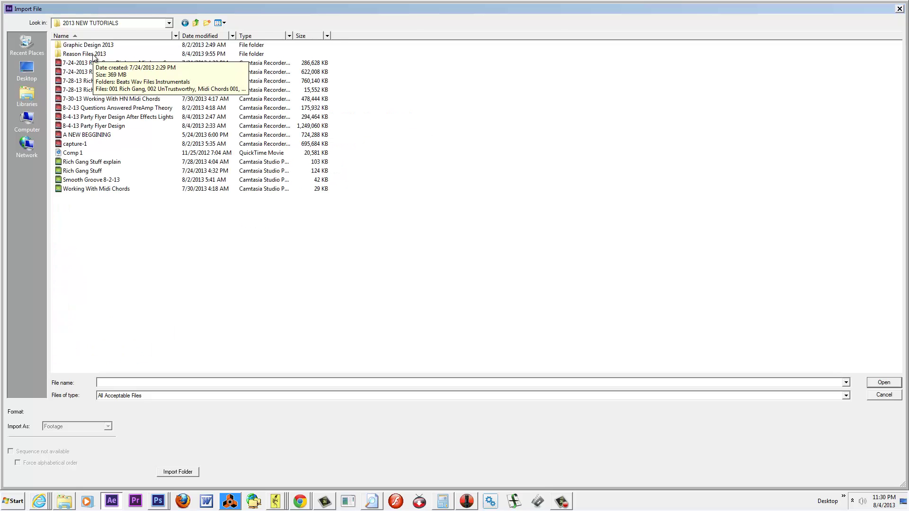
left_click(95, 46)
double_click(90, 46)
double_click(77, 45)
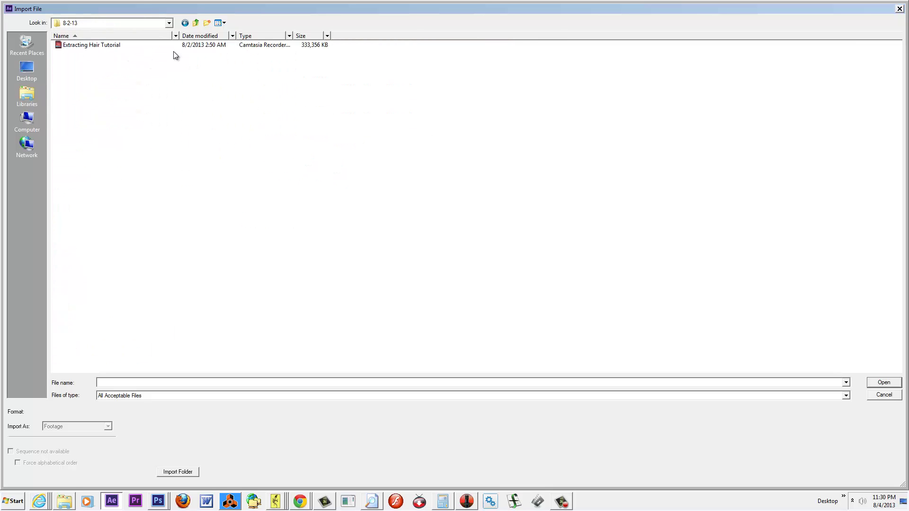
left_click(196, 23)
left_click(196, 23)
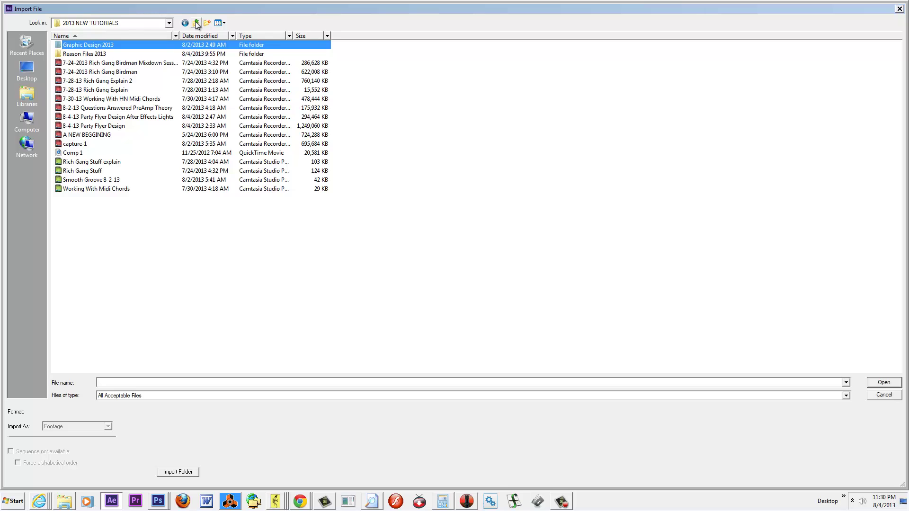
left_click(196, 23)
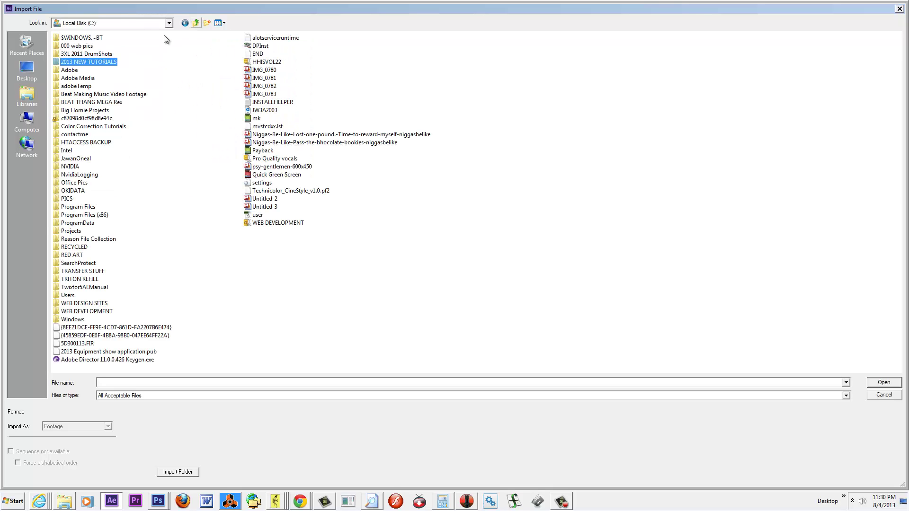
Step: Import banner.jpg from the photoshop tutorials folder, under personalized names in the 000 2013 YOUTUBE BANNERS folder on drive G
left_click(27, 121)
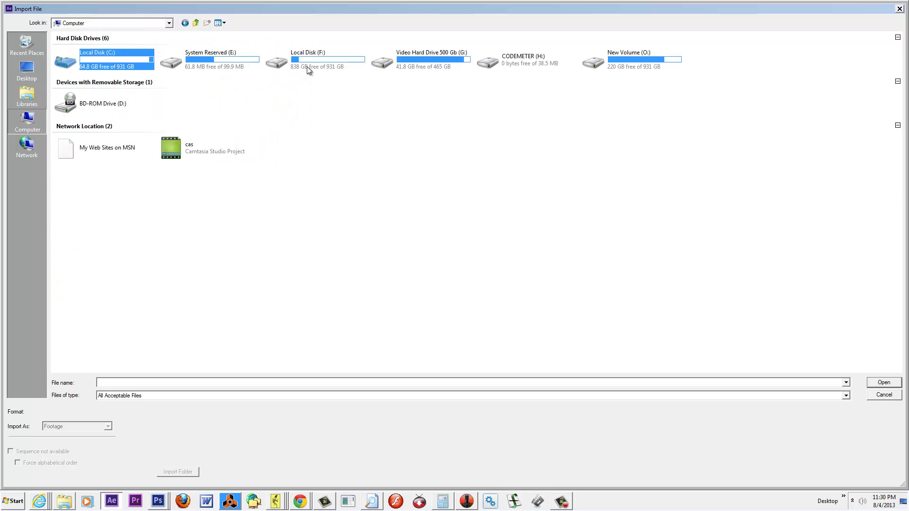
double_click(421, 66)
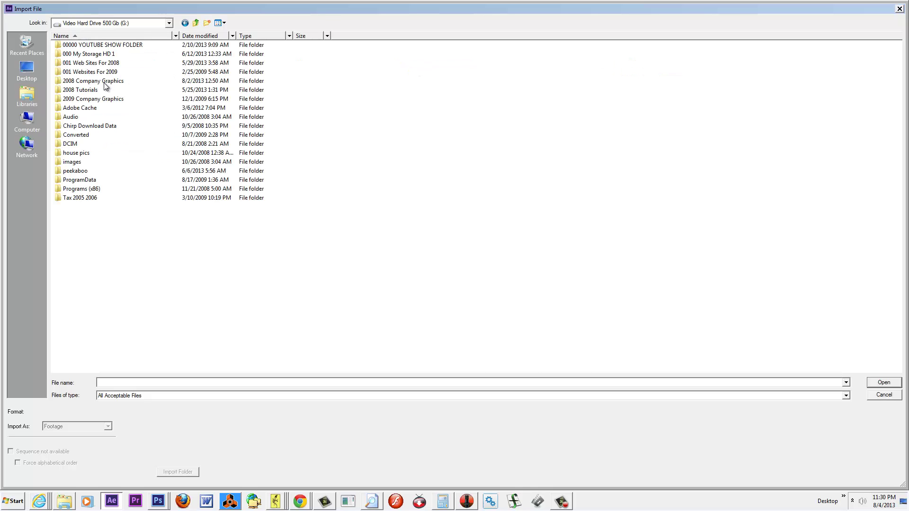
double_click(105, 82)
double_click(123, 57)
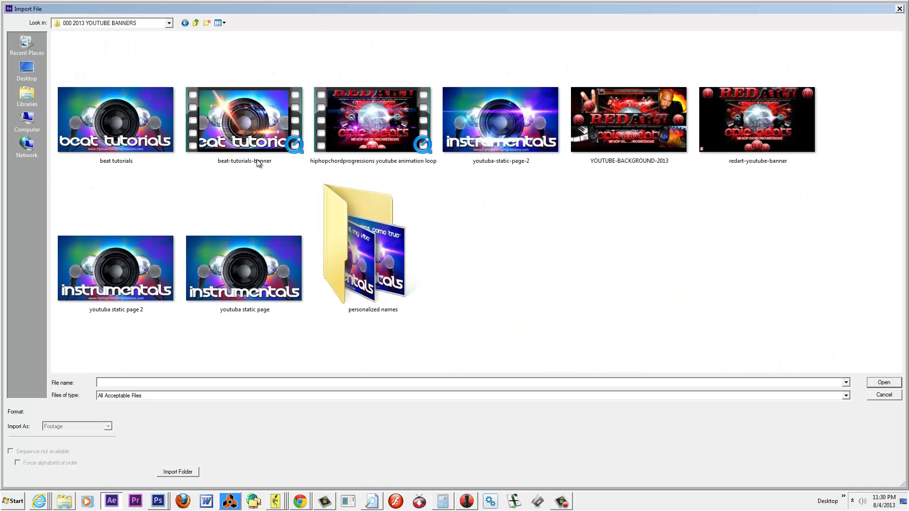
double_click(386, 245)
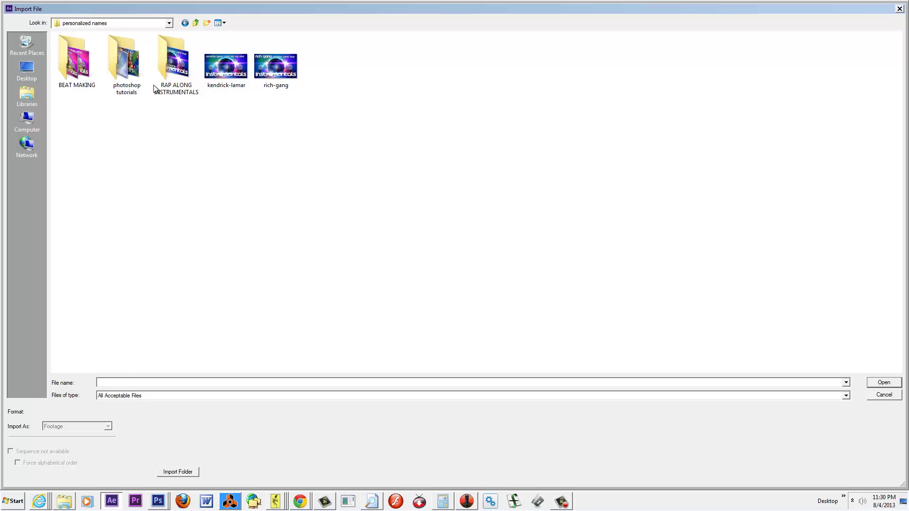
double_click(131, 70)
double_click(78, 65)
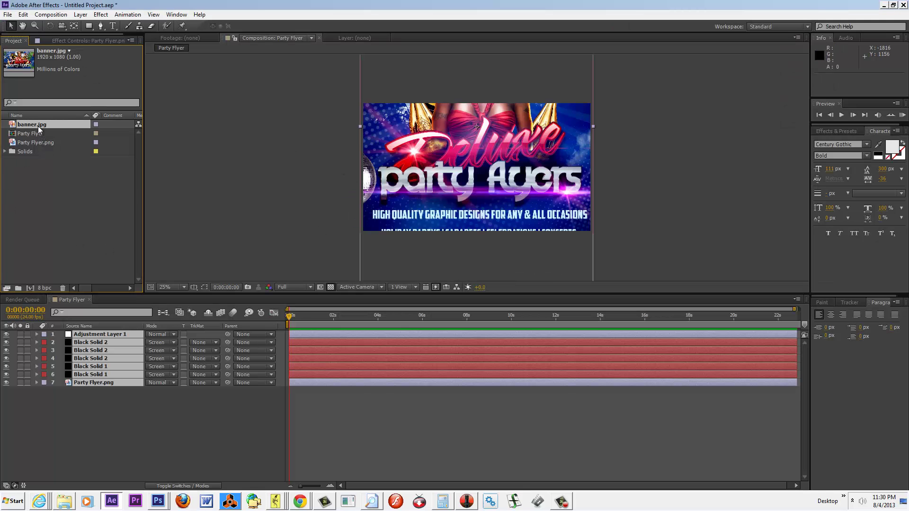
Step: Create a new composition from banner.jpg and fit it to an enlarged composition viewer
left_click_drag(44, 124, 62, 194)
left_click_drag(35, 274, 30, 288)
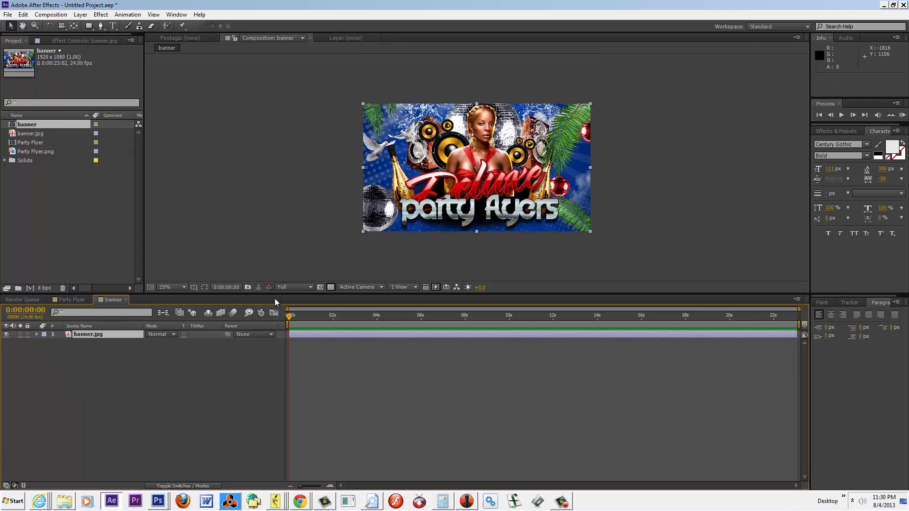
left_click(176, 287)
left_click(189, 306)
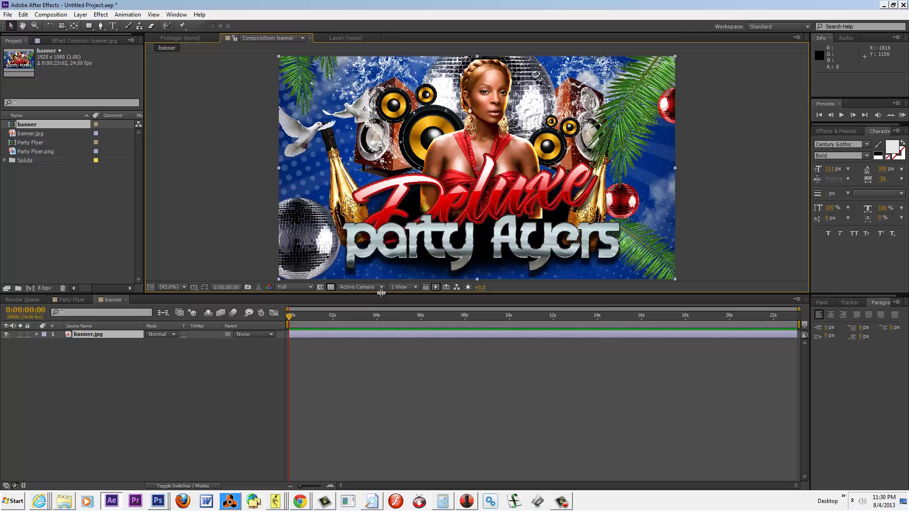
left_click_drag(380, 295, 406, 347)
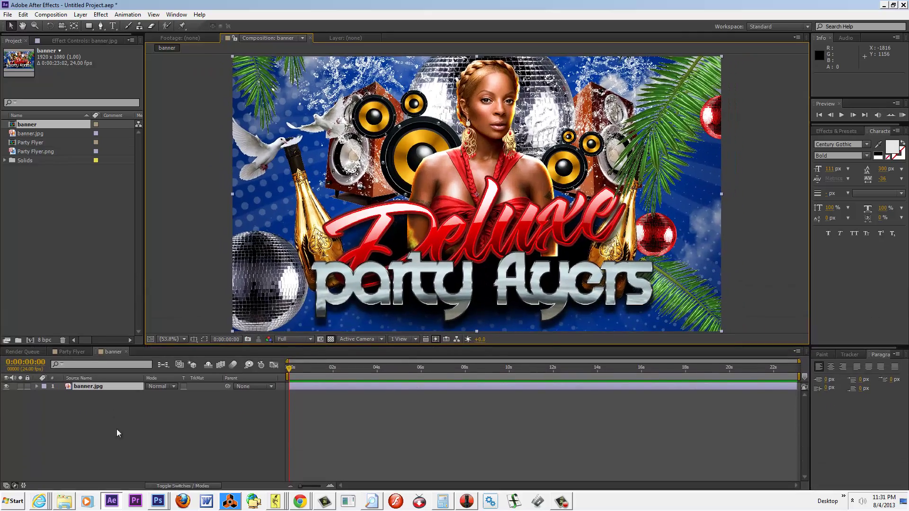
Step: Add a new black 1920 x 1080 px solid layer above the banner image
right_click(126, 432)
mouse_move(166, 363)
mouse_move(169, 343)
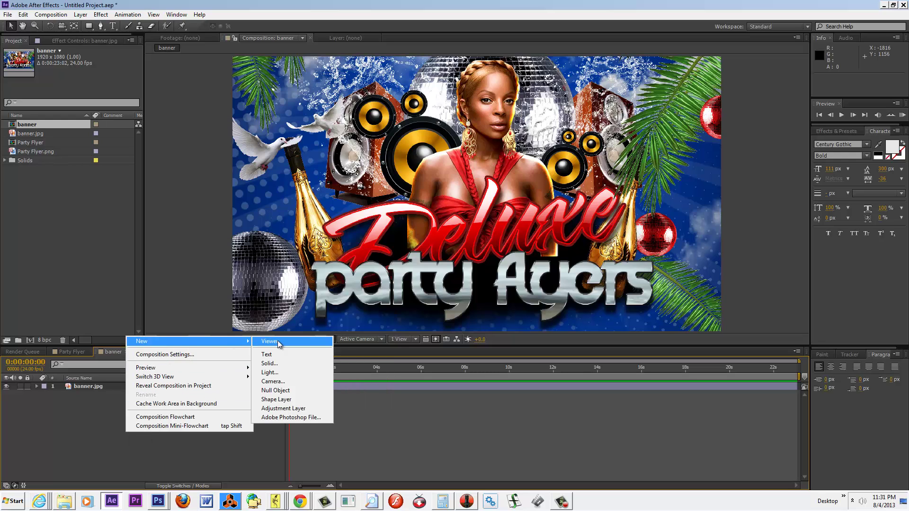
left_click(283, 364)
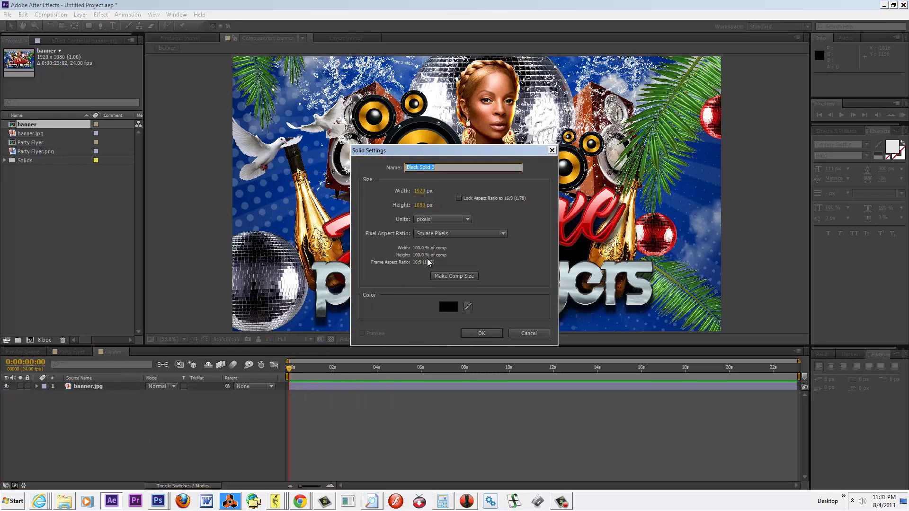
left_click(470, 334)
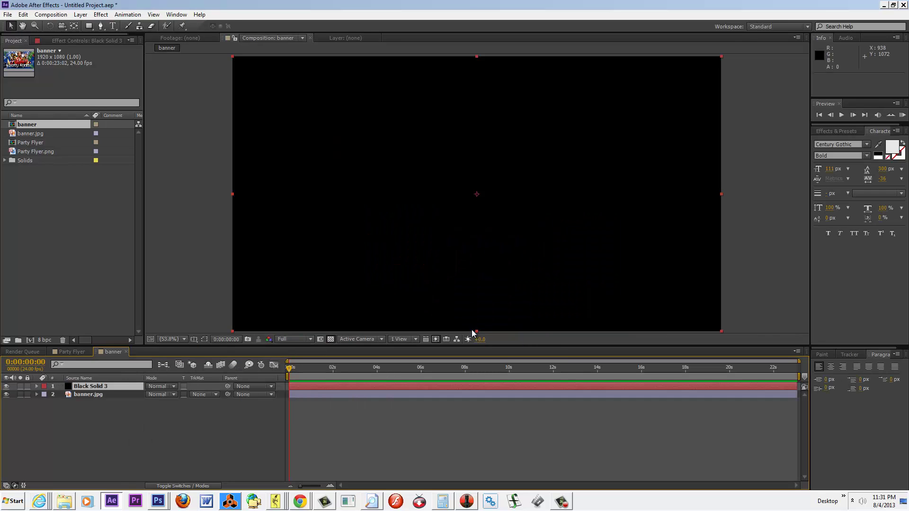
Step: Apply the Video Copilot Optical Flares effect to the black solid layer
left_click(101, 14)
mouse_move(126, 328)
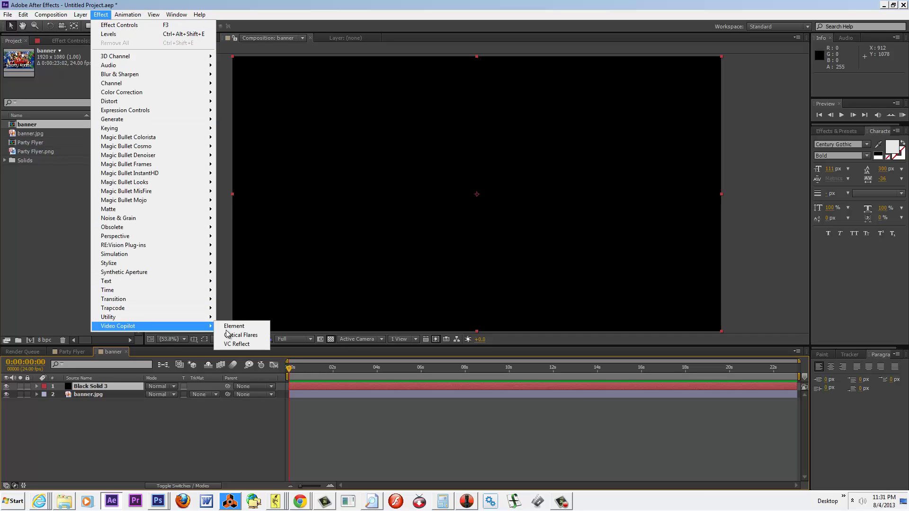
left_click(244, 335)
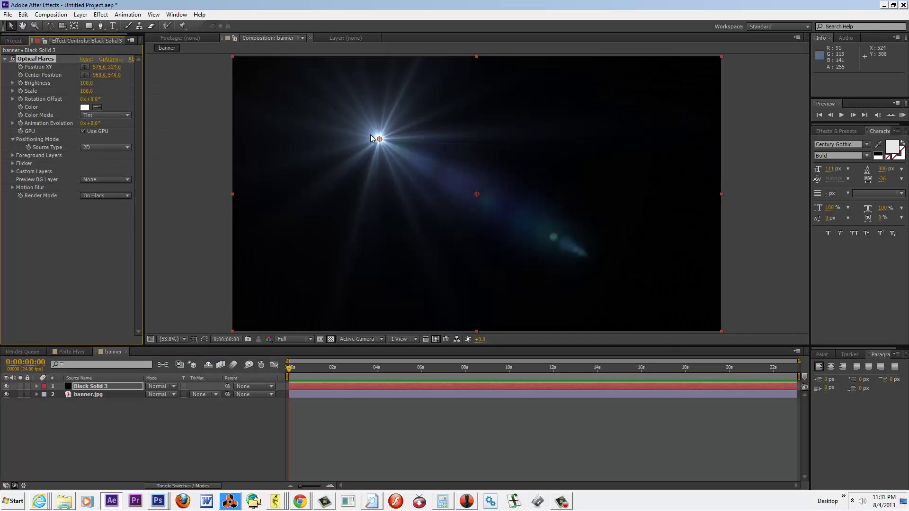
Step: Set the black solid's blending mode to Screen and move its flare onto the disco ball at the banner's lower left
left_click(173, 386)
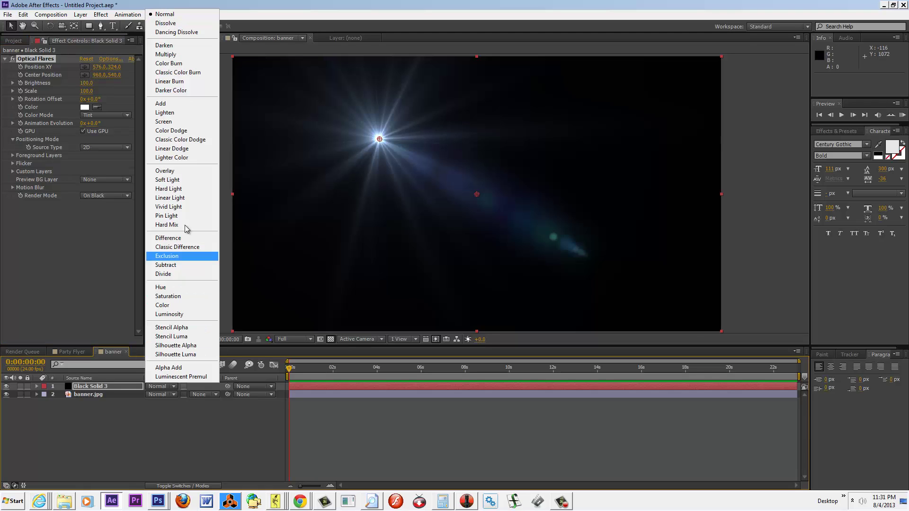
left_click(177, 133)
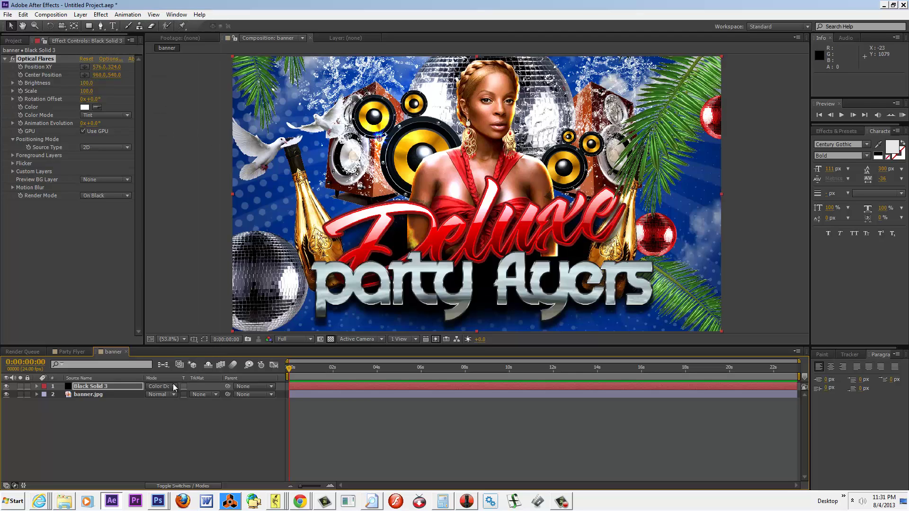
left_click(175, 387)
left_click(177, 125)
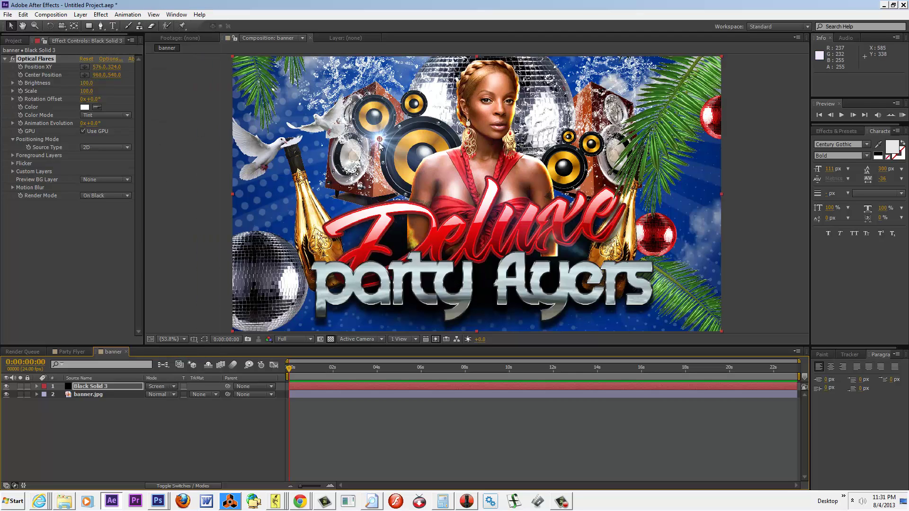
left_click_drag(379, 140, 293, 281)
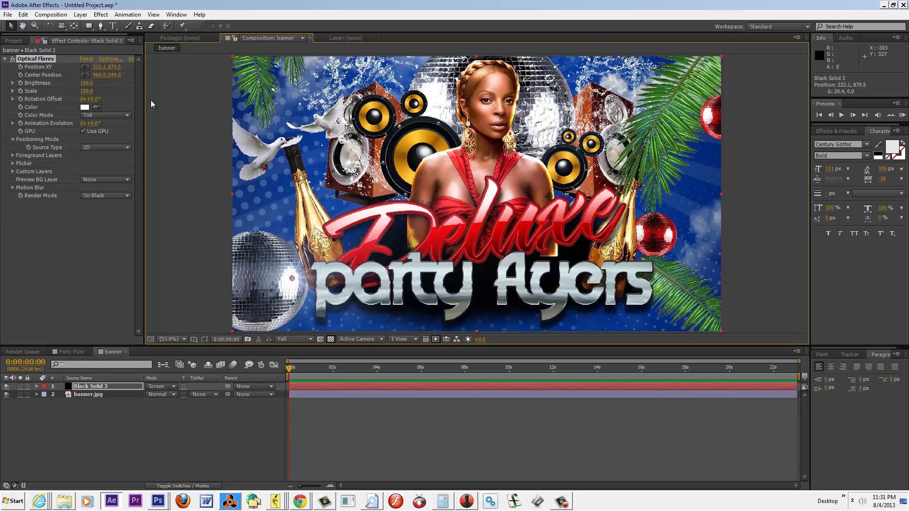
Step: Apply the spore preset from the Motion Graphics flare presets to the black solid's Optical Flares effect
left_click(110, 57)
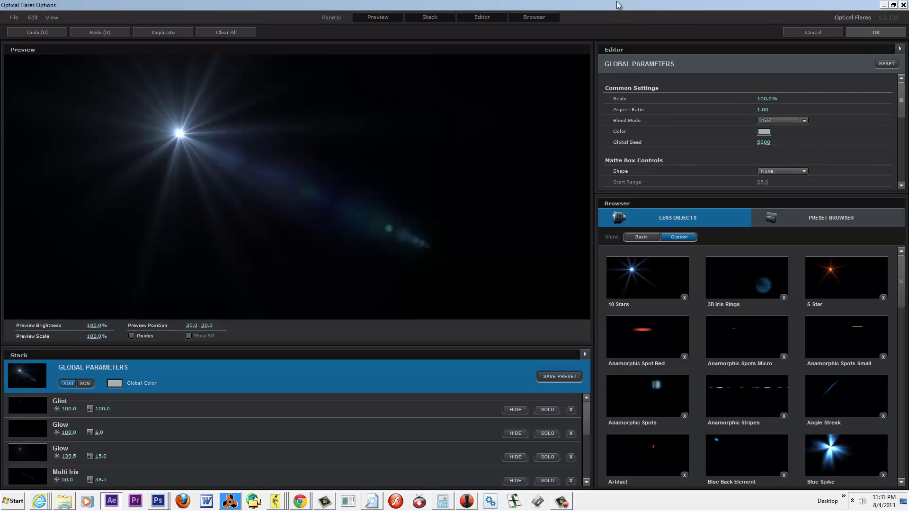
key("Return")
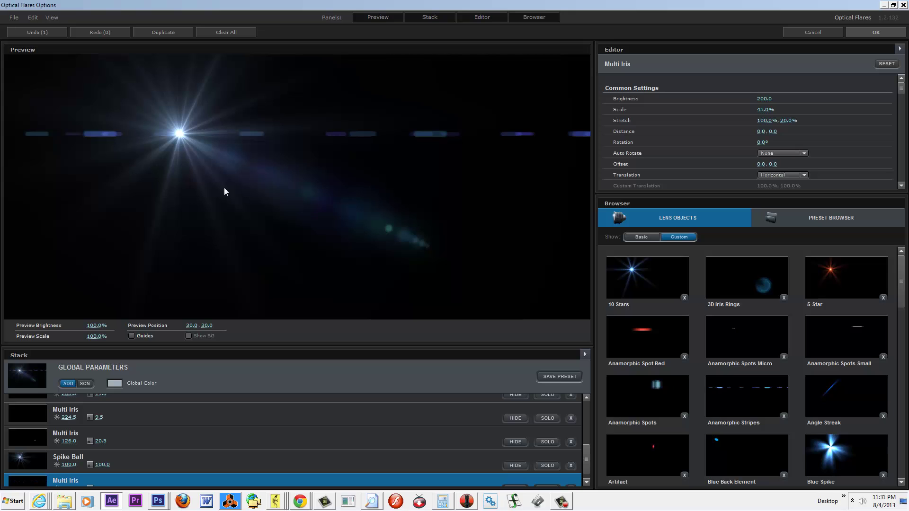
left_click(637, 237)
left_click(675, 238)
left_click(843, 227)
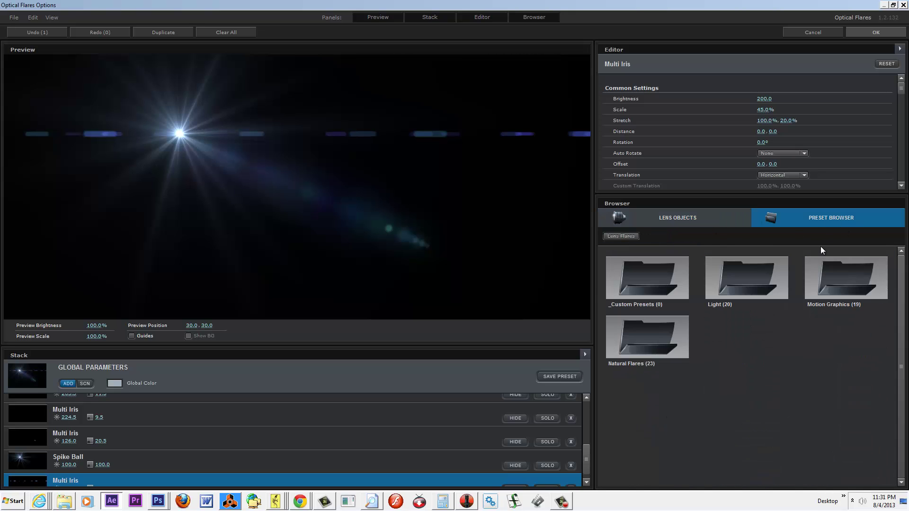
double_click(836, 285)
left_click(836, 285)
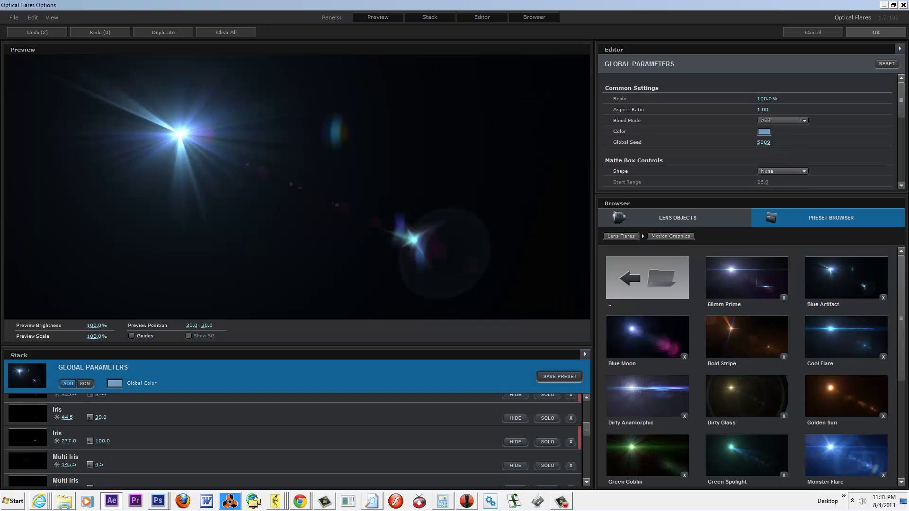
left_click_drag(901, 345, 901, 471)
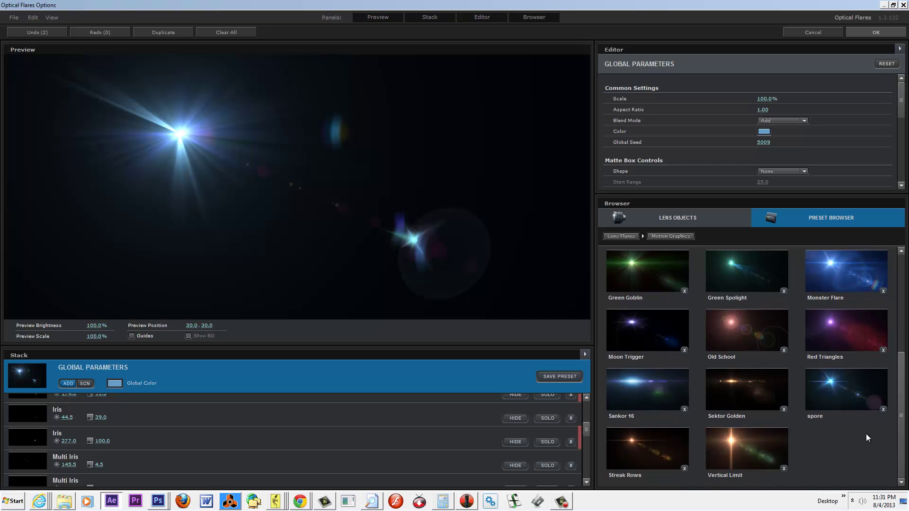
left_click(859, 399)
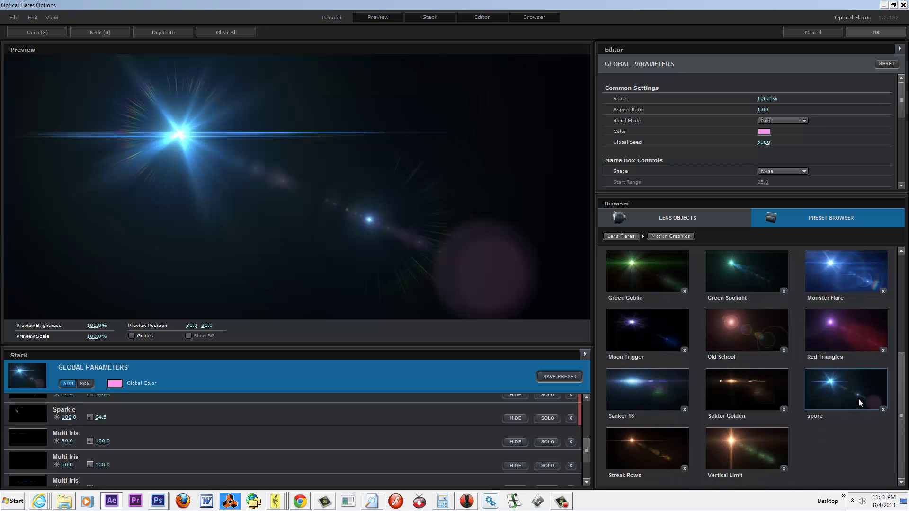
left_click(869, 36)
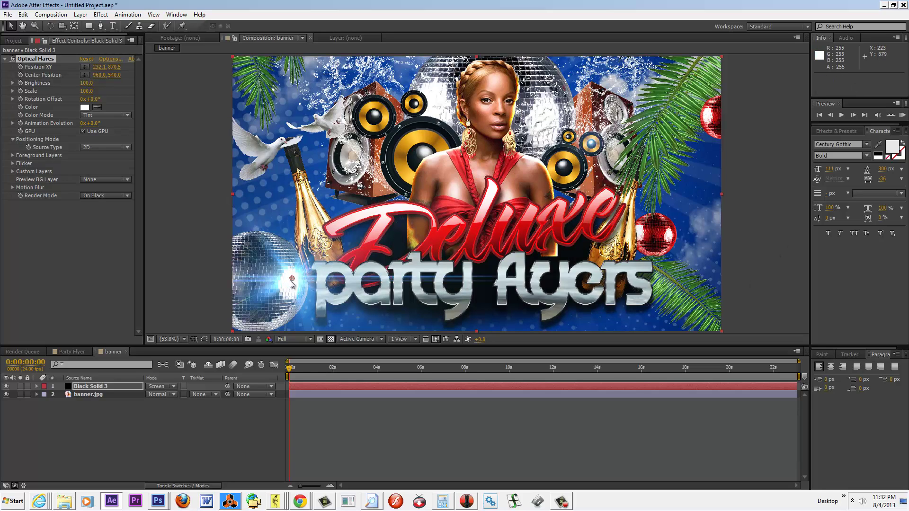
Step: Try the flare on the red ornament at the banner's upper right, then place it on the disco ball at about 228, 911
left_click_drag(292, 280, 293, 282)
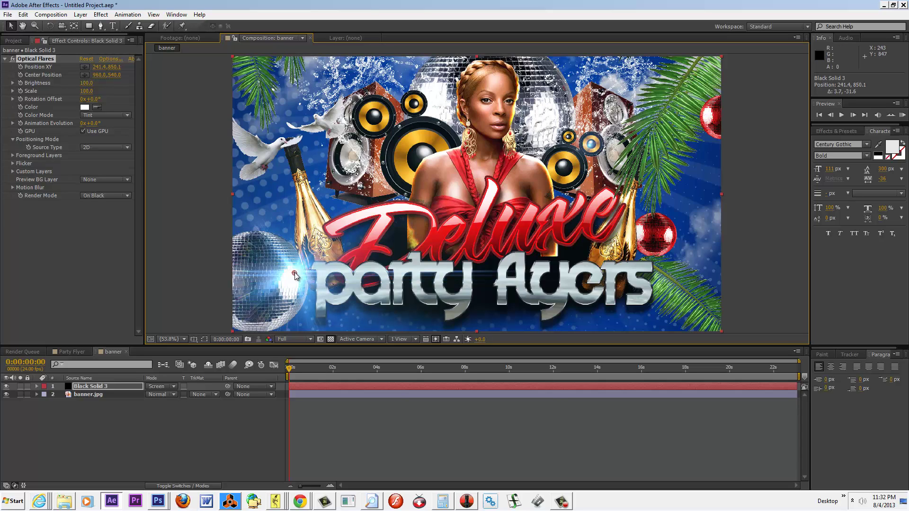
left_click_drag(293, 281, 710, 113)
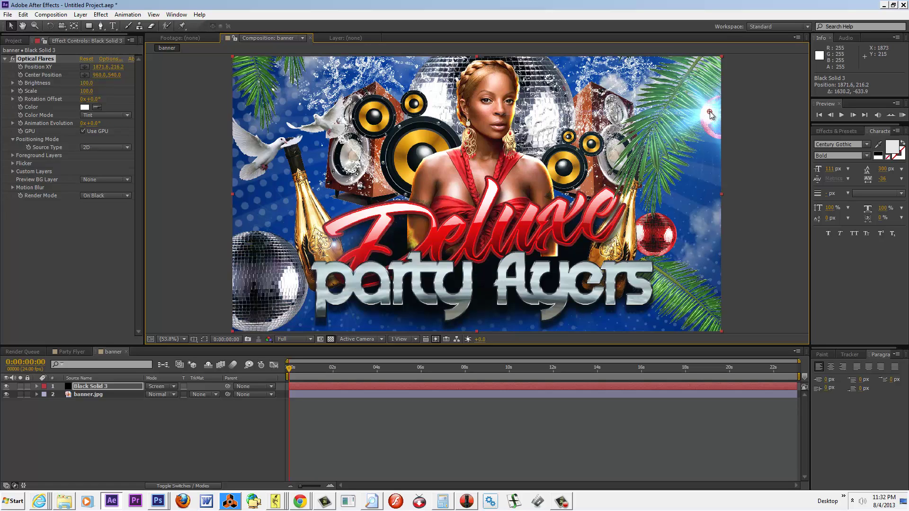
left_click_drag(668, 240, 290, 293)
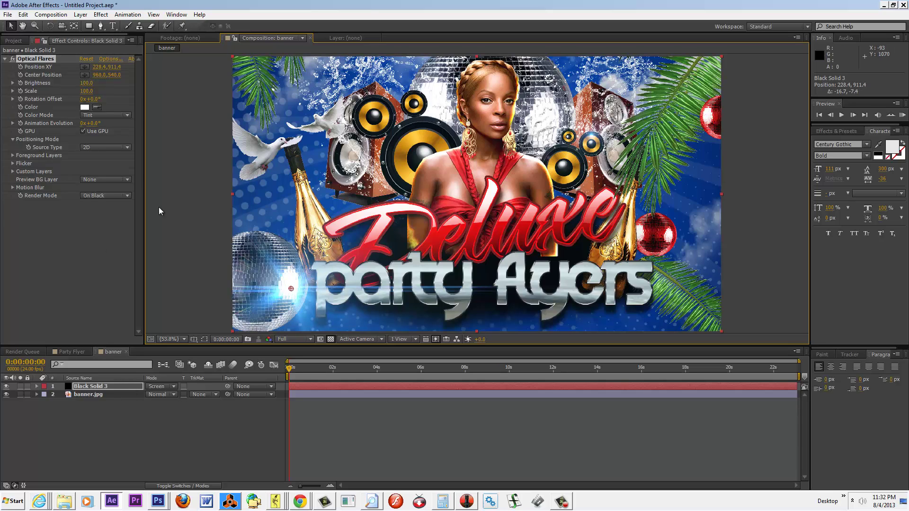
Step: Set the flare's color to blue 0066FF and shift it slightly on the disco ball to about 238, 889
left_click(84, 108)
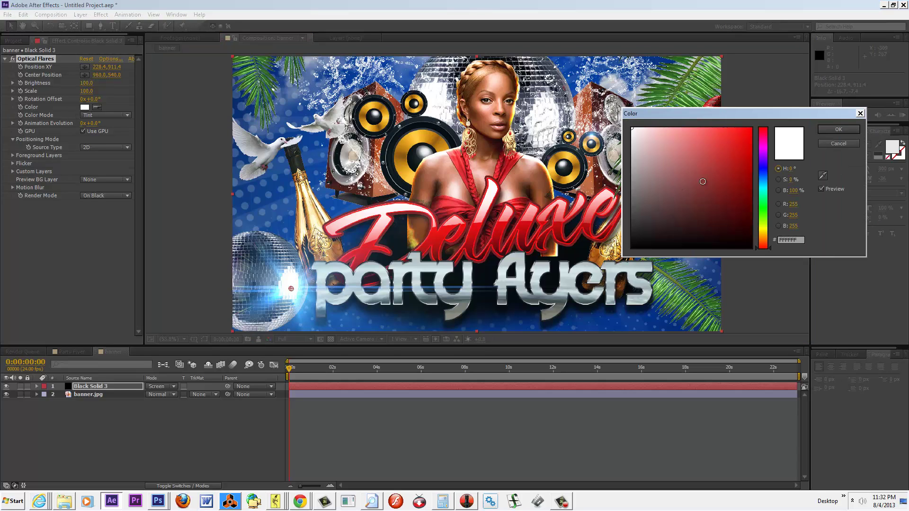
left_click(763, 169)
left_click_drag(739, 146, 763, 122)
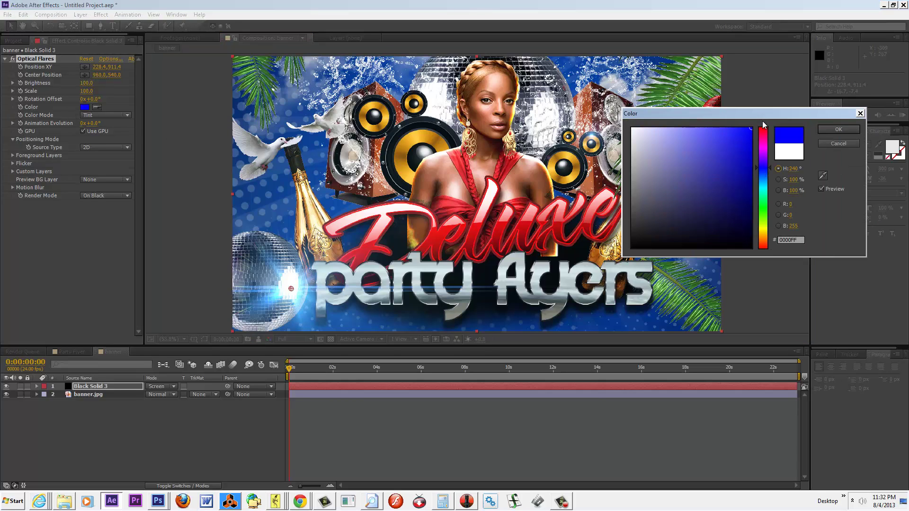
left_click(762, 178)
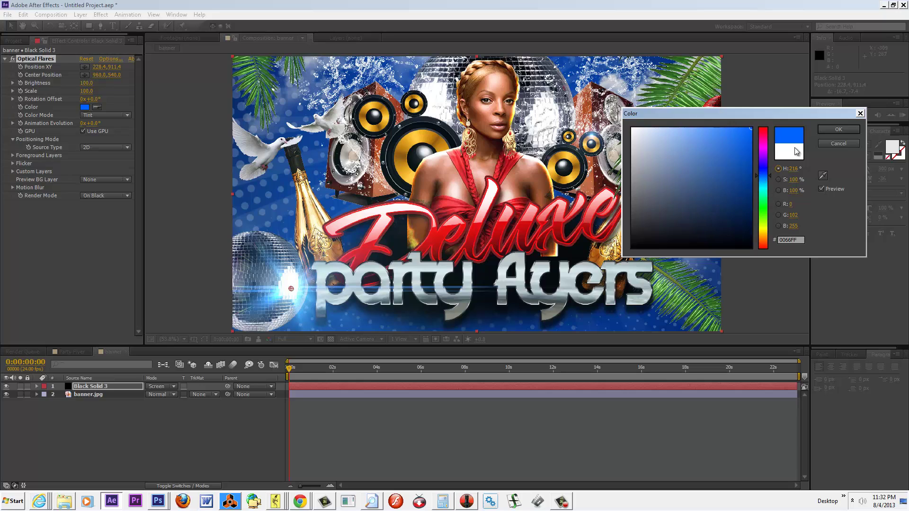
left_click(823, 131)
left_click_drag(291, 288, 294, 285)
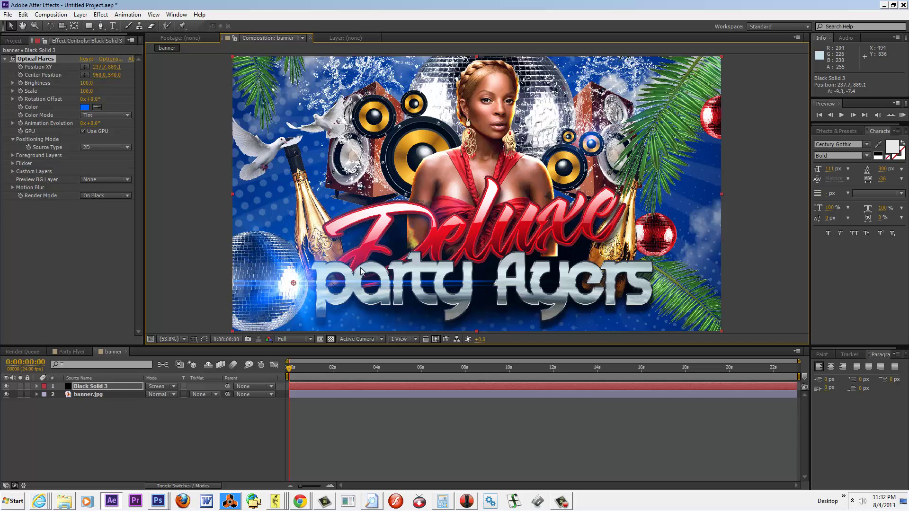
Step: Duplicate the blue flare layer and move the copy's flare above the start of the Deluxe lettering, at about 636, 599
left_click(104, 386)
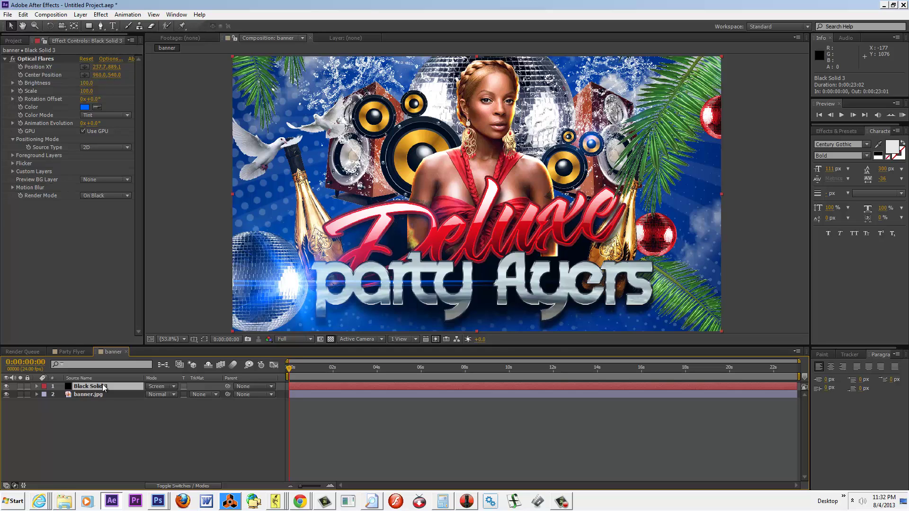
key("ctrl+d")
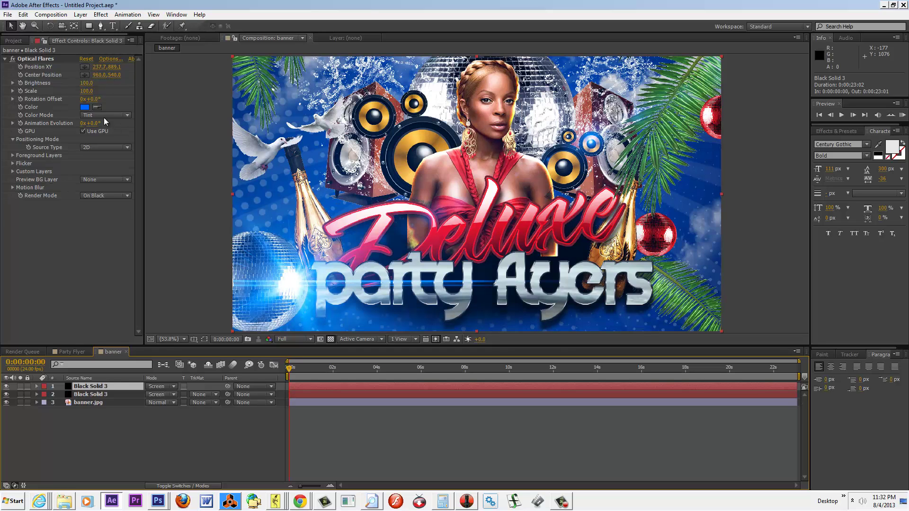
left_click(33, 59)
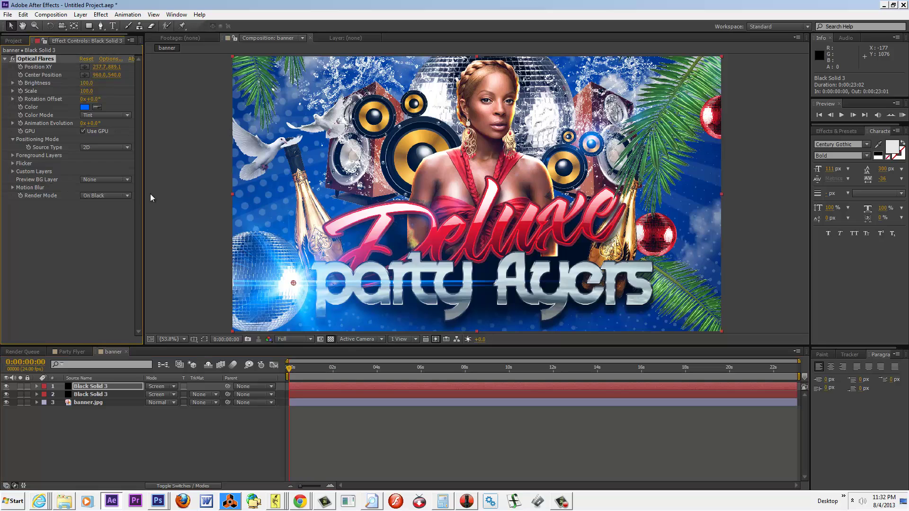
left_click_drag(294, 285, 395, 209)
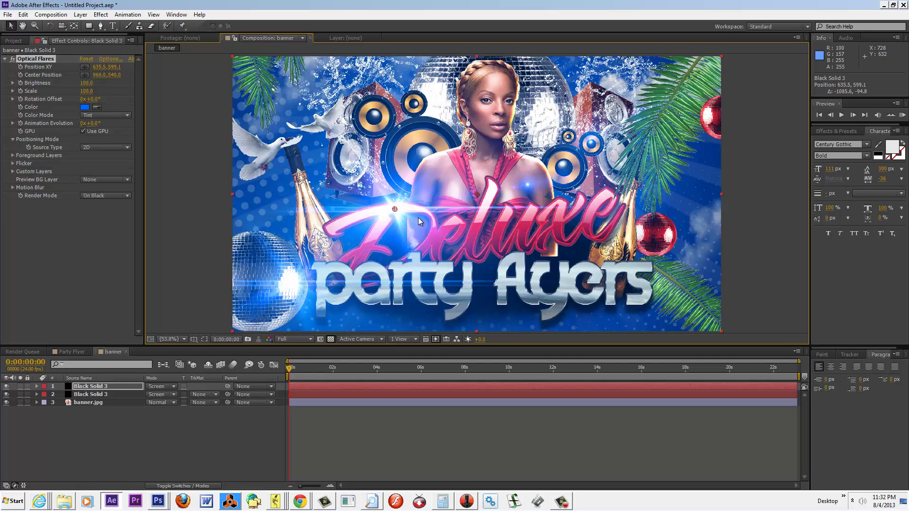
Step: Set the copied flare's color to red FF0000 and move it to the D's left tip, at about 455, 636
left_click(85, 107)
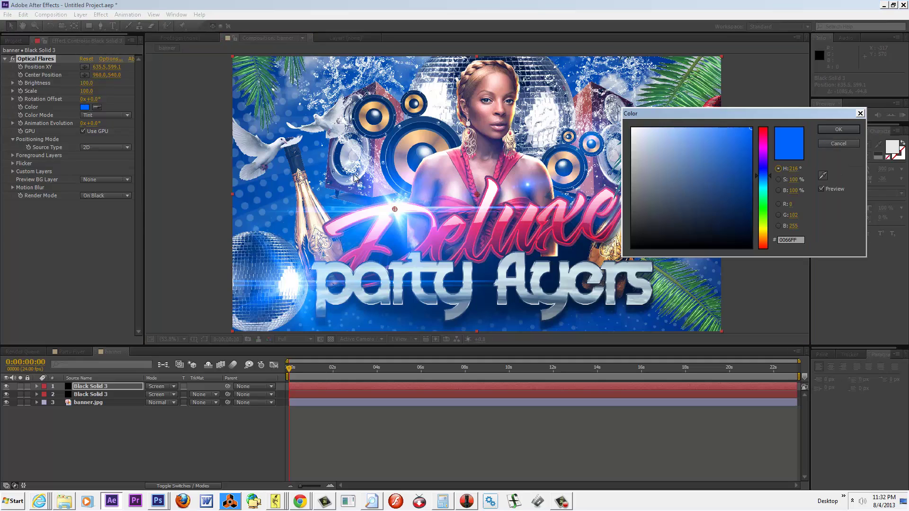
left_click(764, 129)
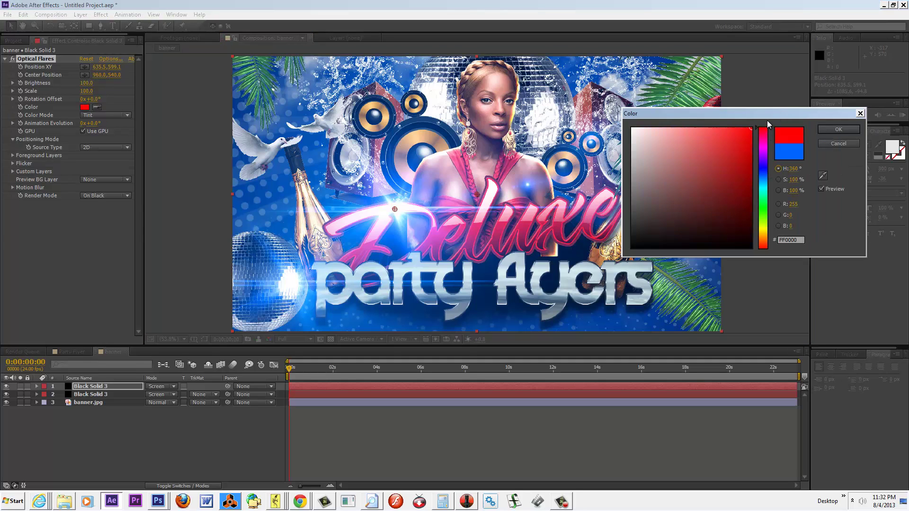
left_click(839, 129)
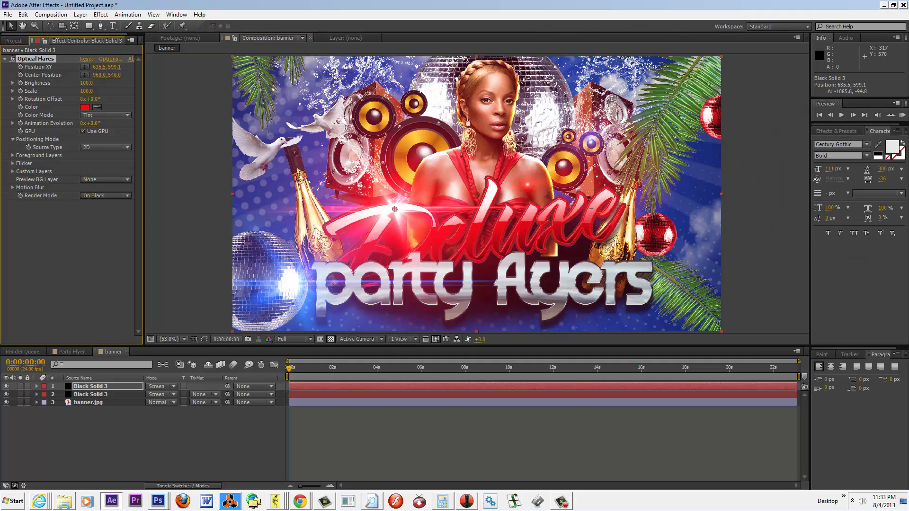
left_click_drag(395, 209, 349, 220)
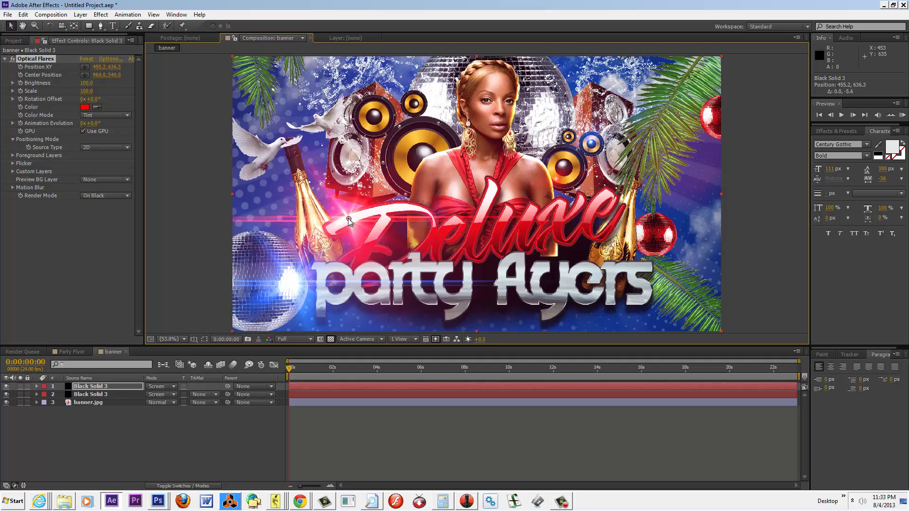
Step: Duplicate the red flare layer and move the copy's flare onto the upper-right red ornament, at about 1874, 222
left_click(104, 387)
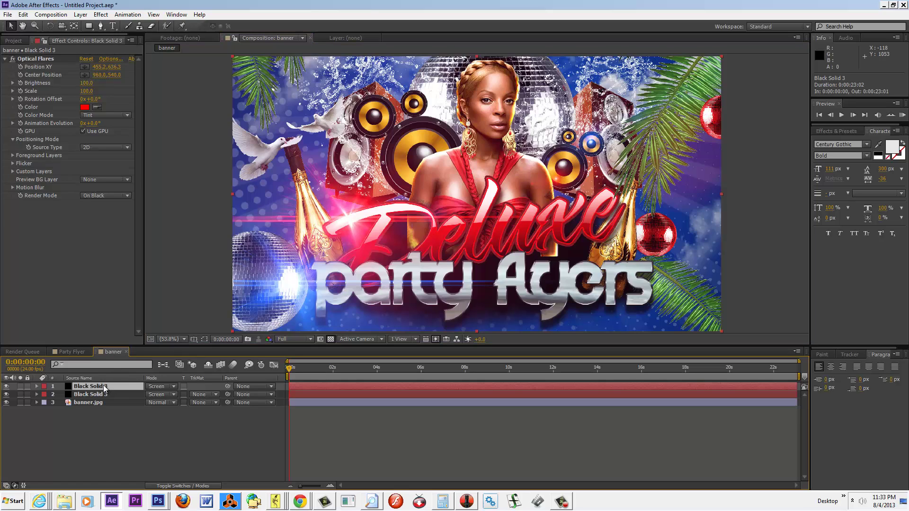
key("ctrl+d")
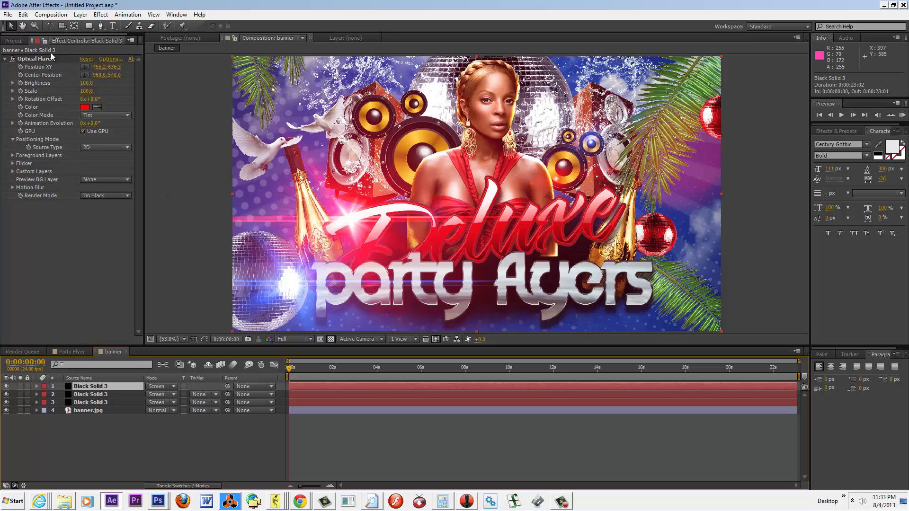
left_click(52, 58)
left_click_drag(349, 218, 710, 113)
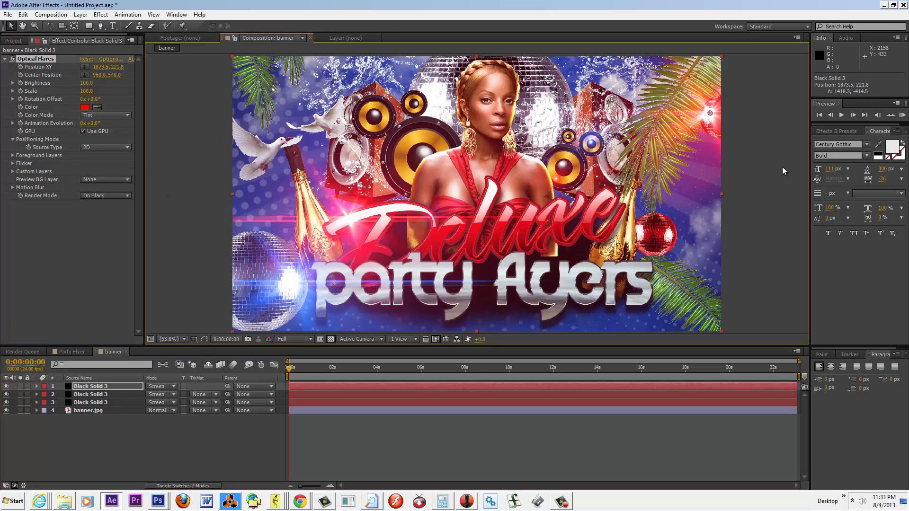
Step: Apply the Dirty Anamorphic preset from the Motion Graphics presets to the flare on the red ornament
left_click(106, 59)
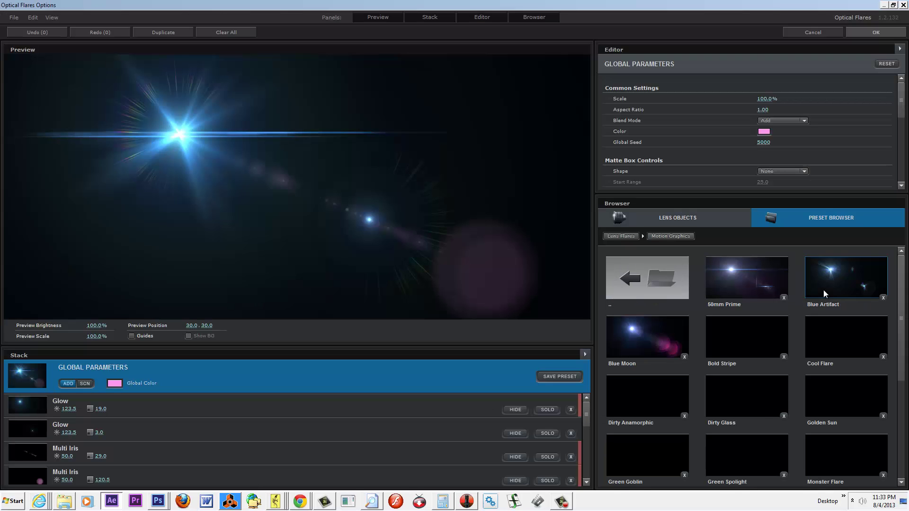
left_click(644, 396)
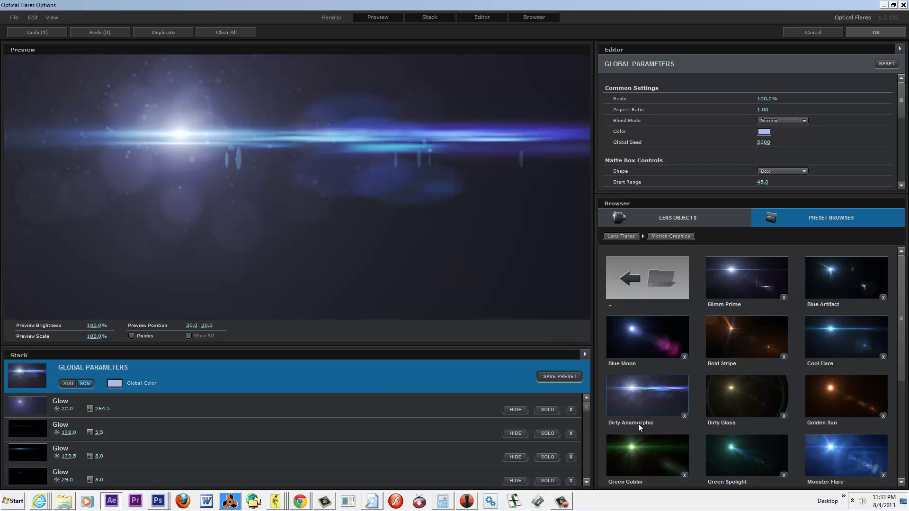
left_click(882, 34)
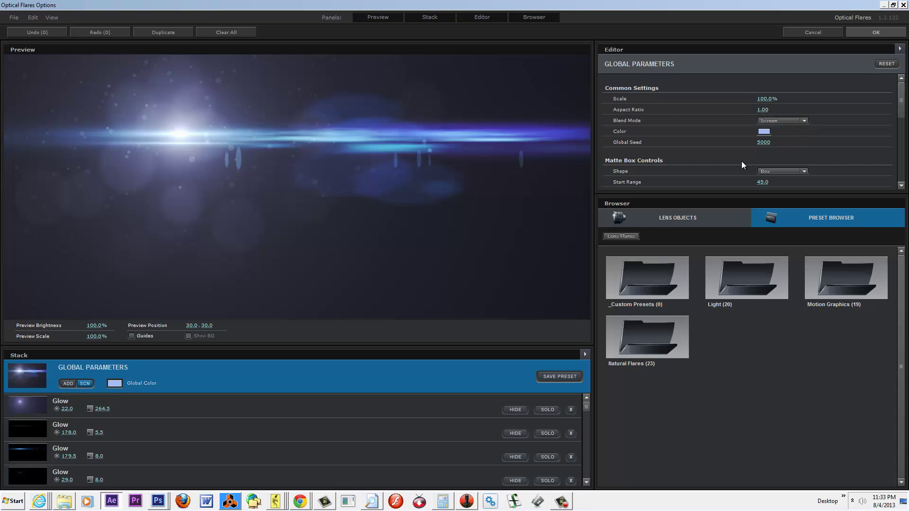
Step: Adjust the color correction of the red ornament's flare to -7% brightness and 3.5% saturation, with stronger contrast
left_click_drag(899, 101, 899, 125)
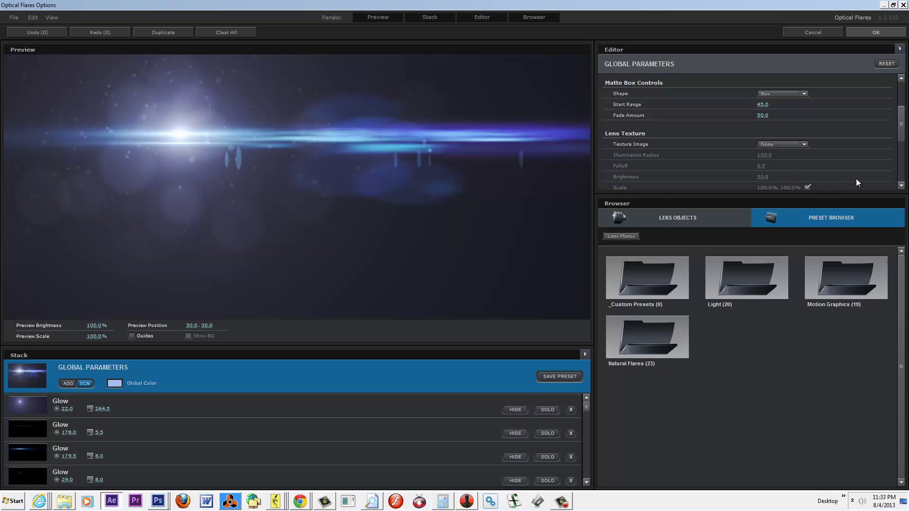
left_click_drag(898, 130, 902, 167)
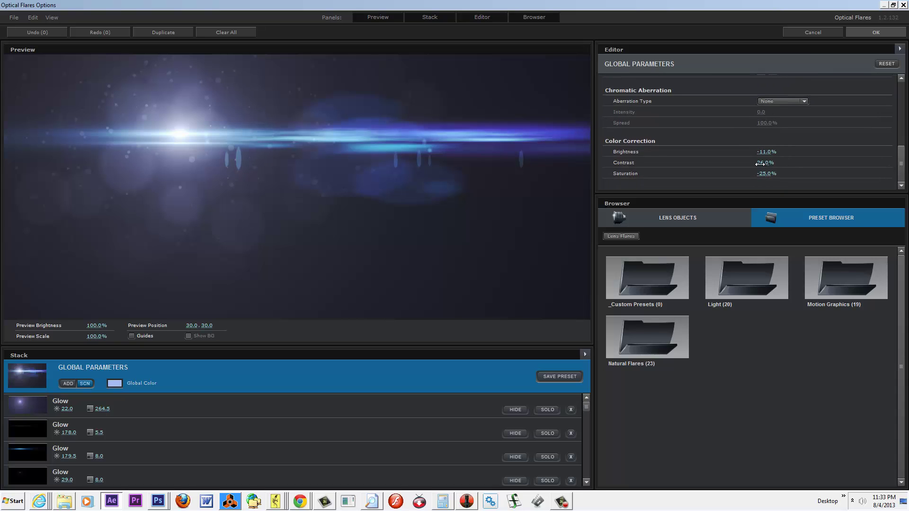
mouse_move(766, 163)
left_mouse_down()
mouse_move(800, 161)
mouse_move(791, 172)
mouse_move(748, 151)
mouse_move(763, 152)
left_mouse_up()
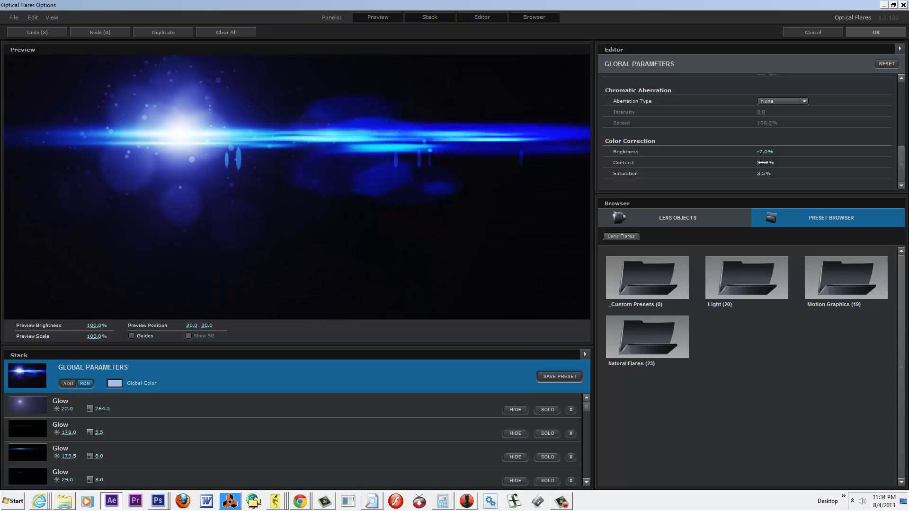
left_click(877, 32)
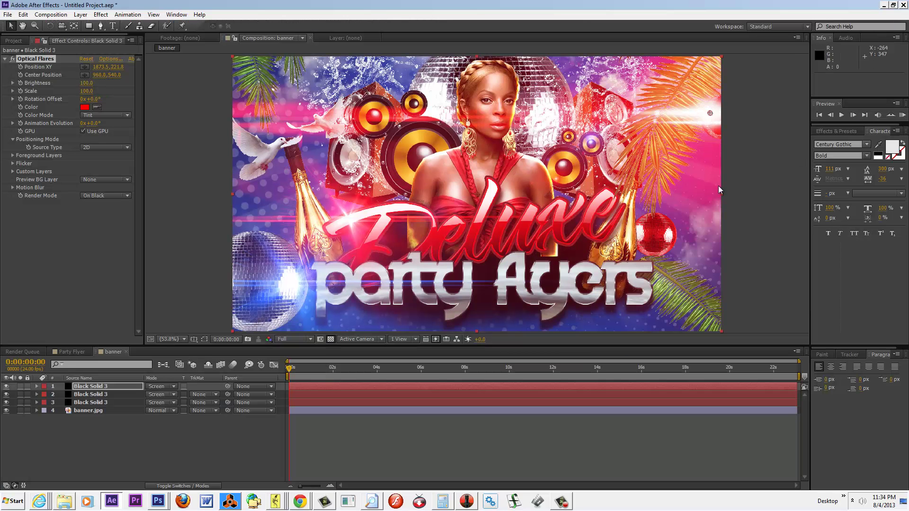
Step: Nudge the red ornament's flare to about 1877, 220 and reduce its scale to 76.9
mouse_move(710, 116)
left_mouse_down()
mouse_move(711, 125)
mouse_move(704, 114)
left_mouse_up()
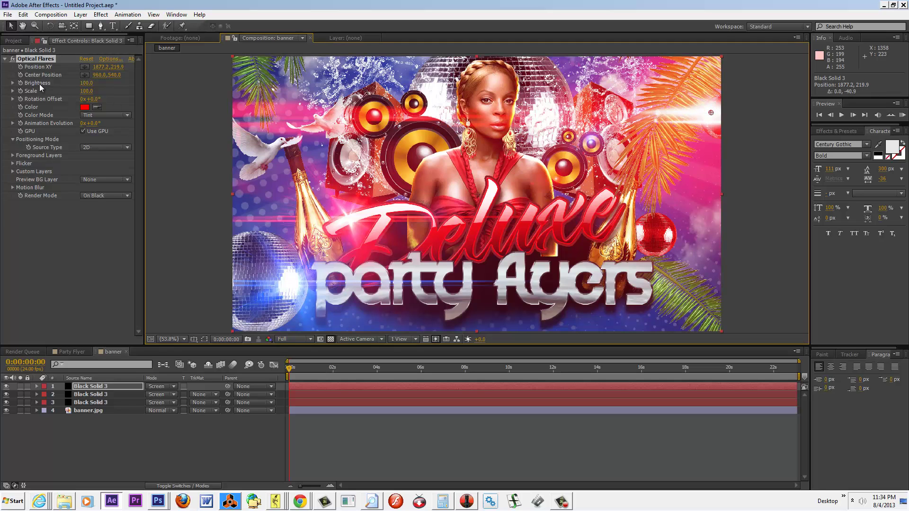
left_click(13, 91)
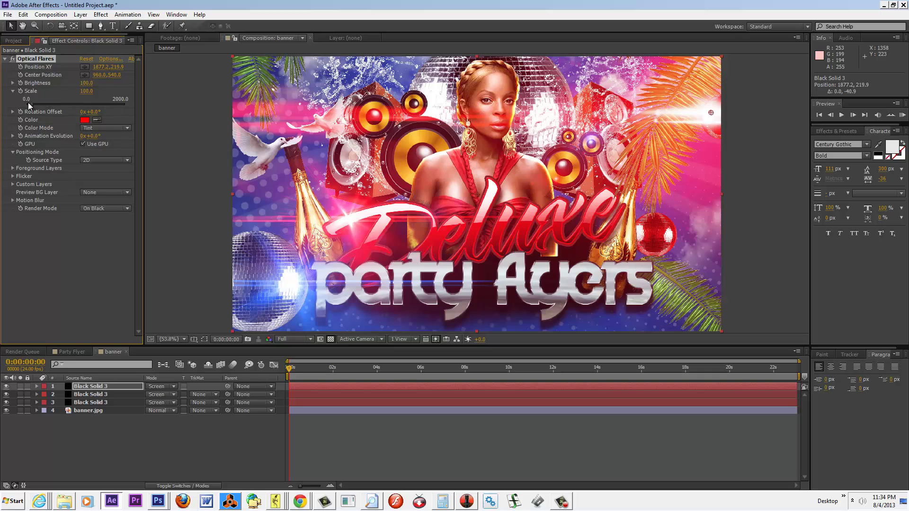
left_click(31, 104)
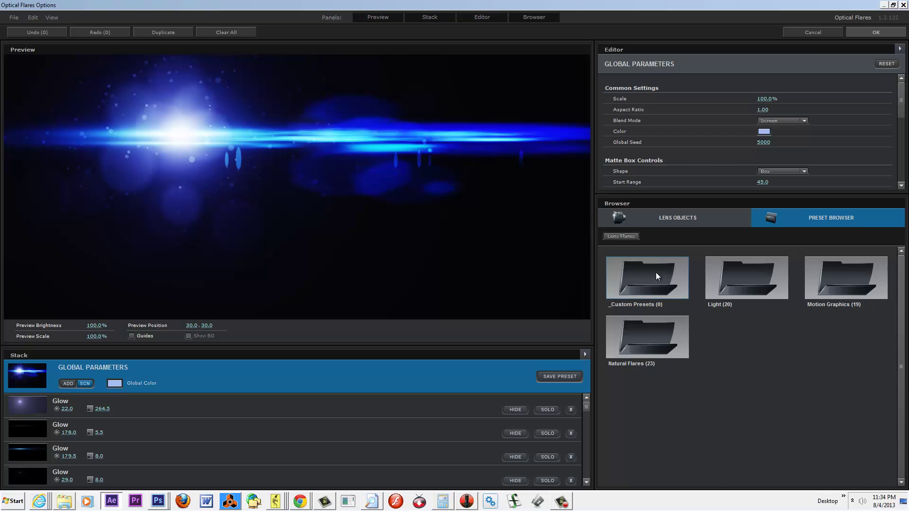
Step: Replace the red ornament's flare with the Beam preset from the Light presets
left_click(656, 273)
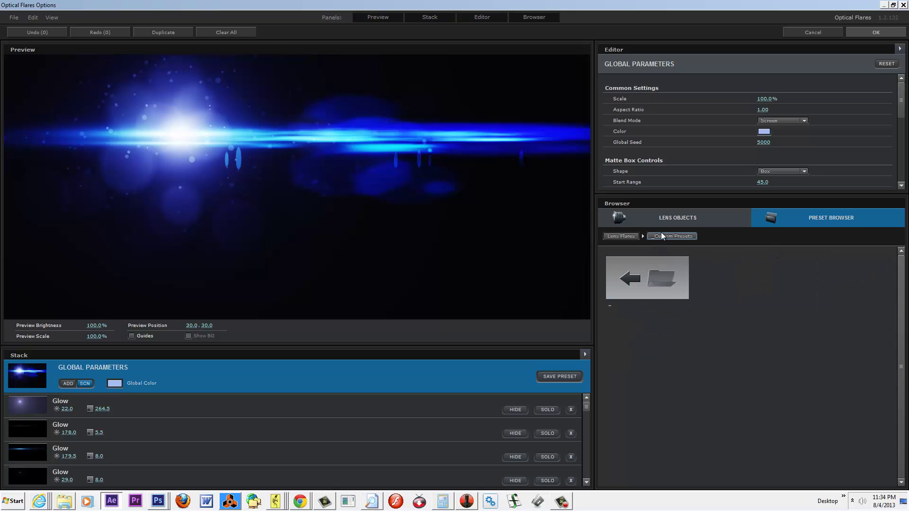
left_click(628, 237)
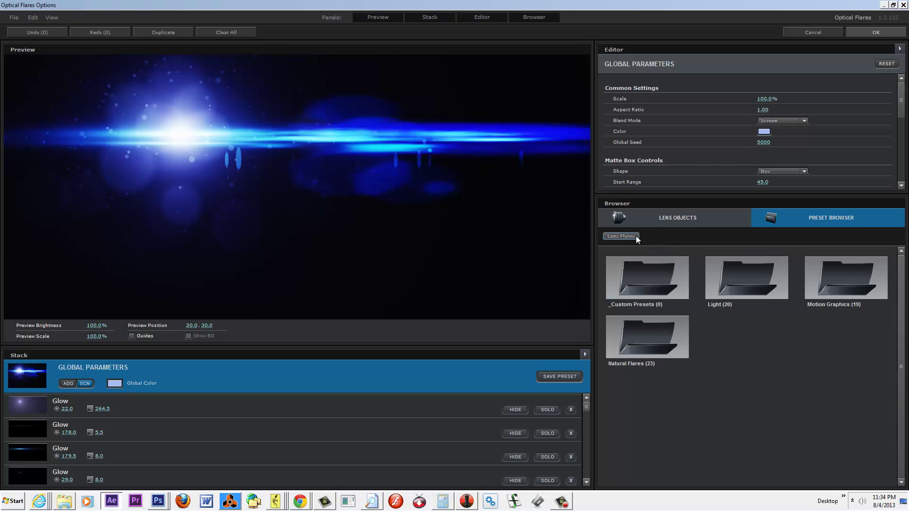
double_click(766, 287)
left_click(765, 286)
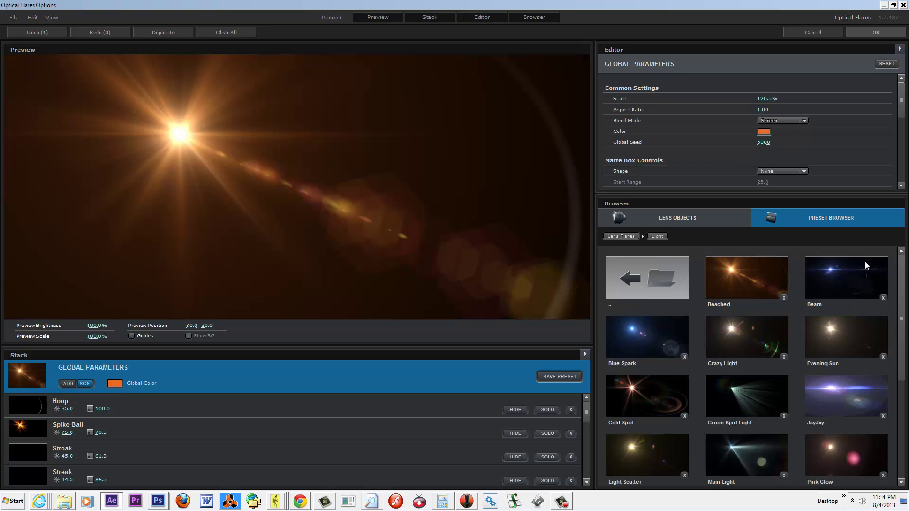
left_click(851, 270)
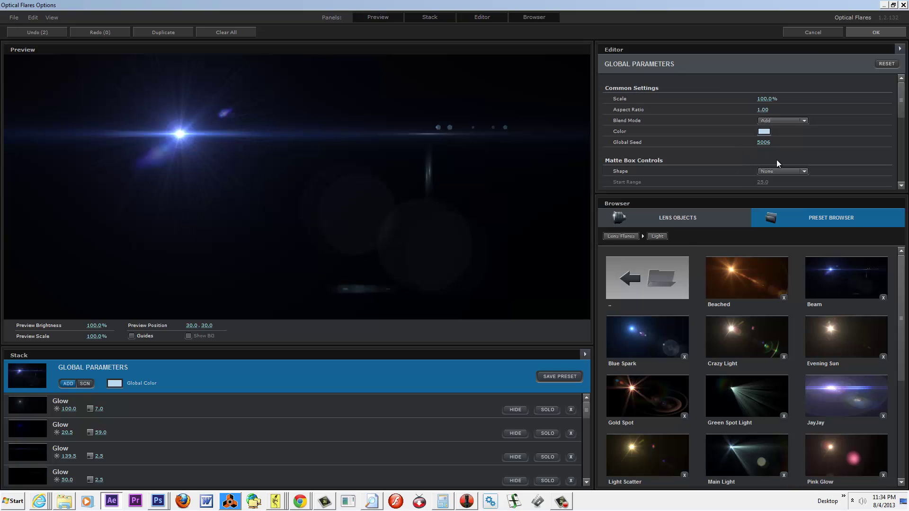
Step: Set the Beam flare's color correction contrast to 44.5% and move the flare down on the red ornament, to about 1877, 246
scroll(818, 141, "down", 1)
left_click_drag(902, 113, 905, 191)
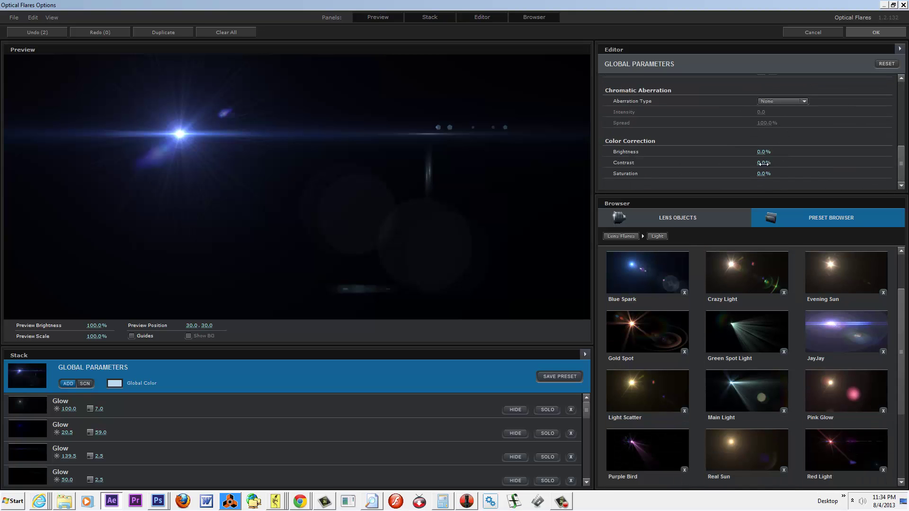
left_click_drag(763, 162, 803, 162)
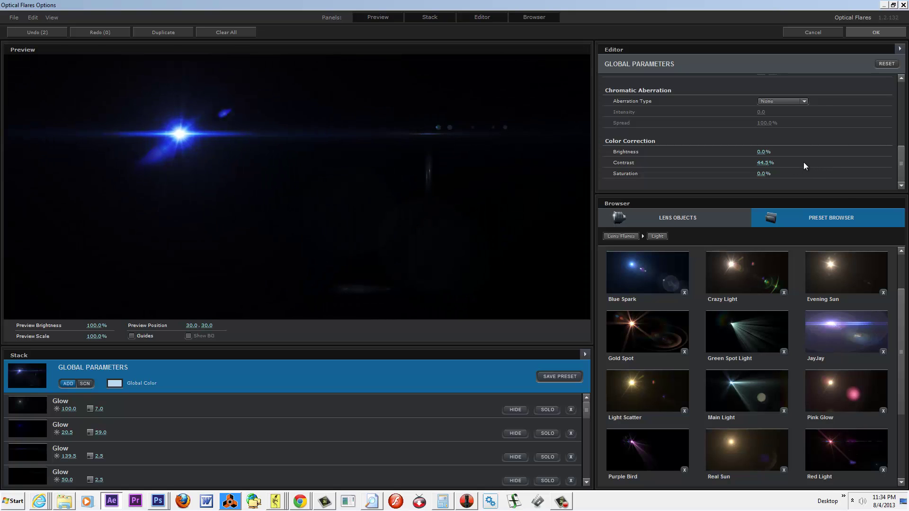
left_click(874, 29)
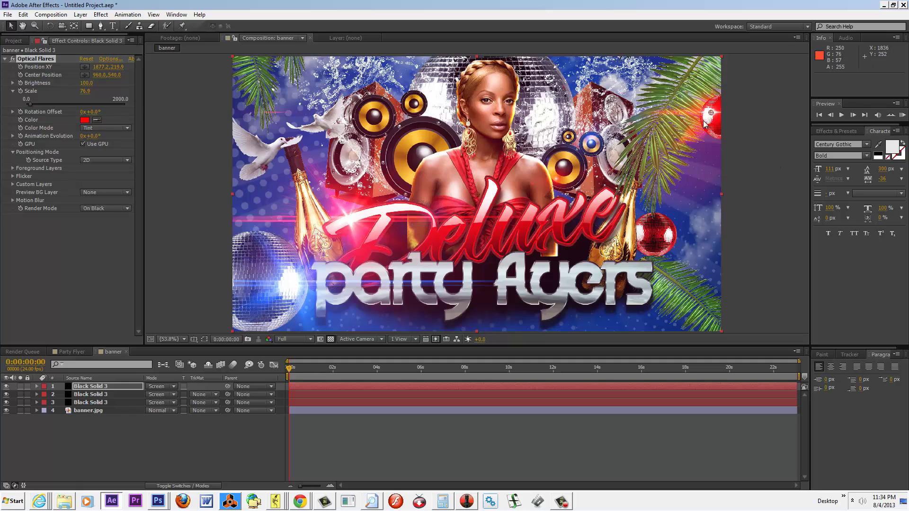
left_click_drag(711, 113, 711, 119)
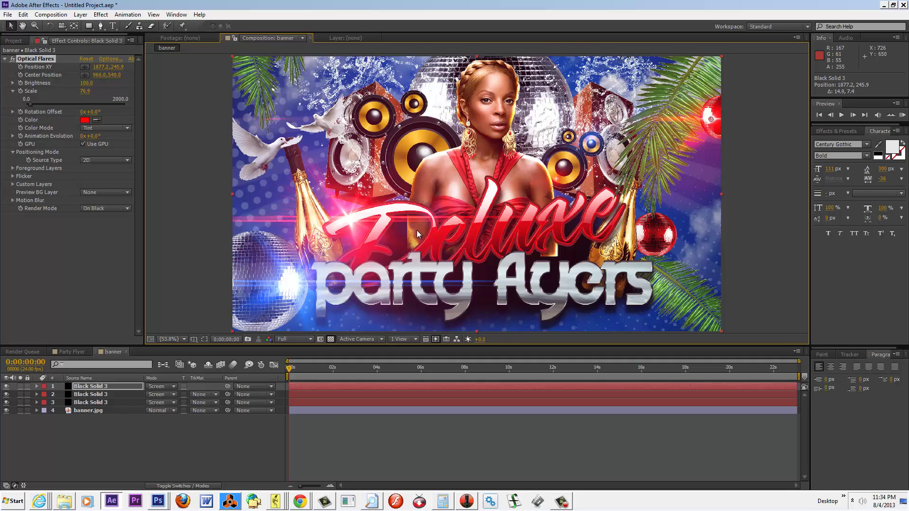
Step: Increase the color correction contrast of the red flare on the Deluxe lettering's D
left_click(93, 395)
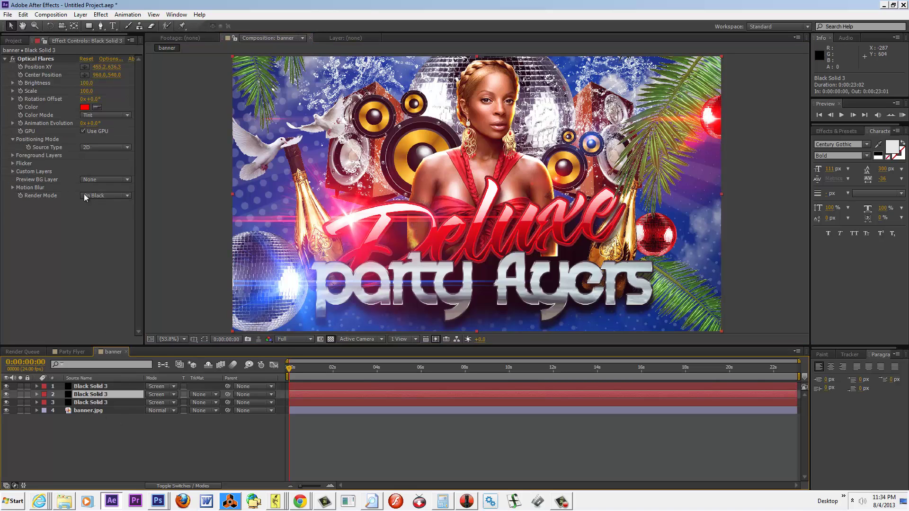
left_click(107, 59)
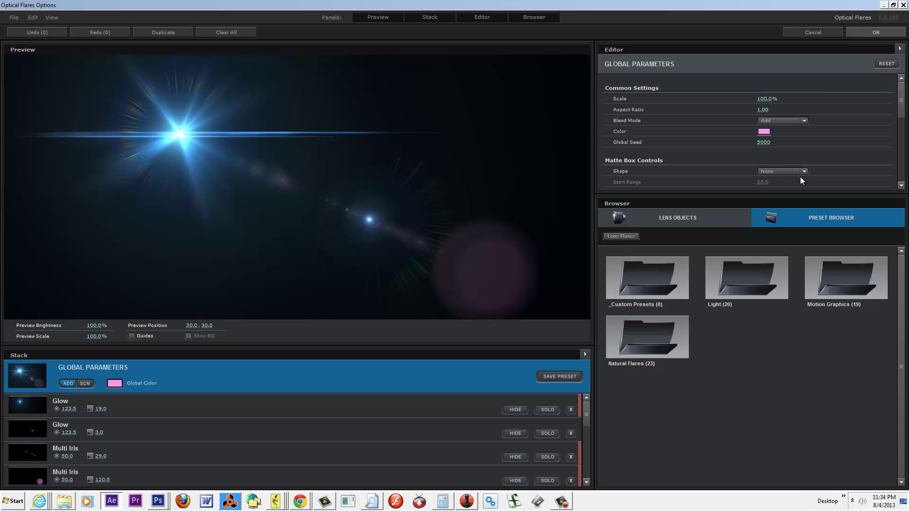
left_click_drag(899, 102, 904, 202)
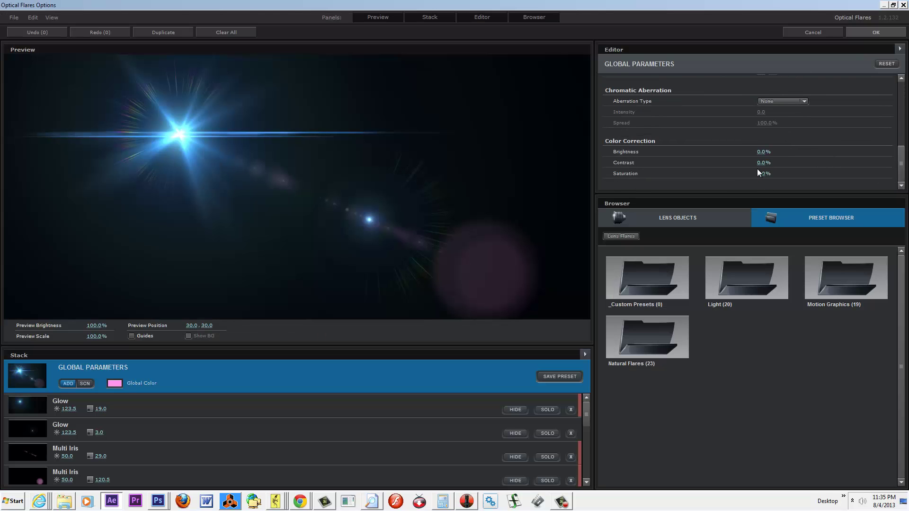
left_click_drag(762, 164, 829, 164)
left_click(876, 32)
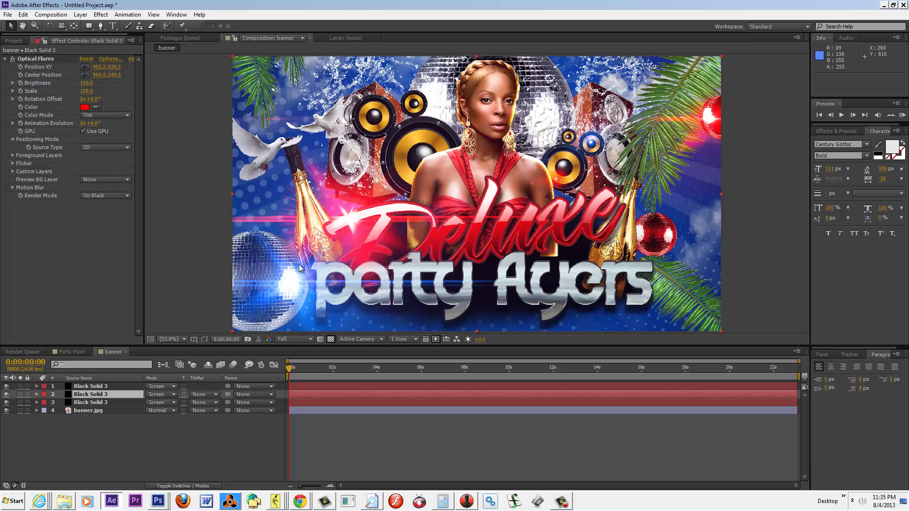
Step: Create a new black solid layer of 1920 x 1080 px above the existing flare layers
left_click(90, 402)
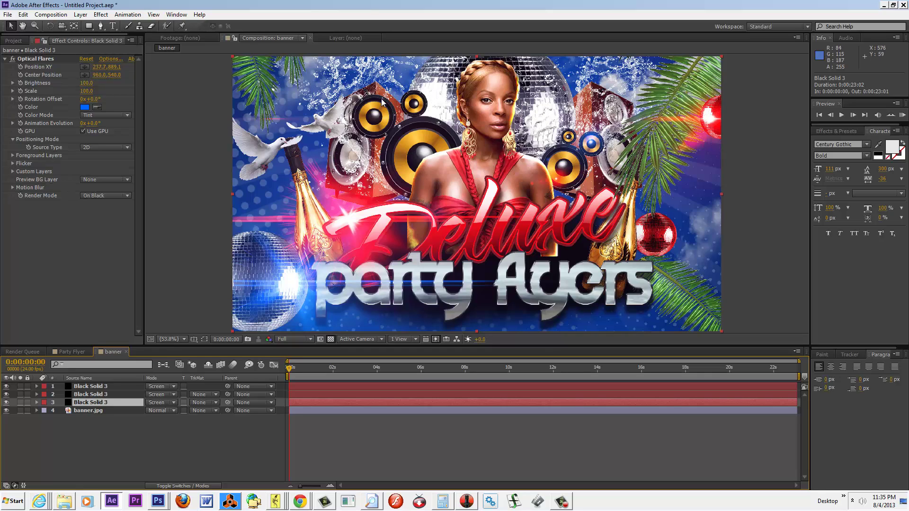
right_click(108, 424)
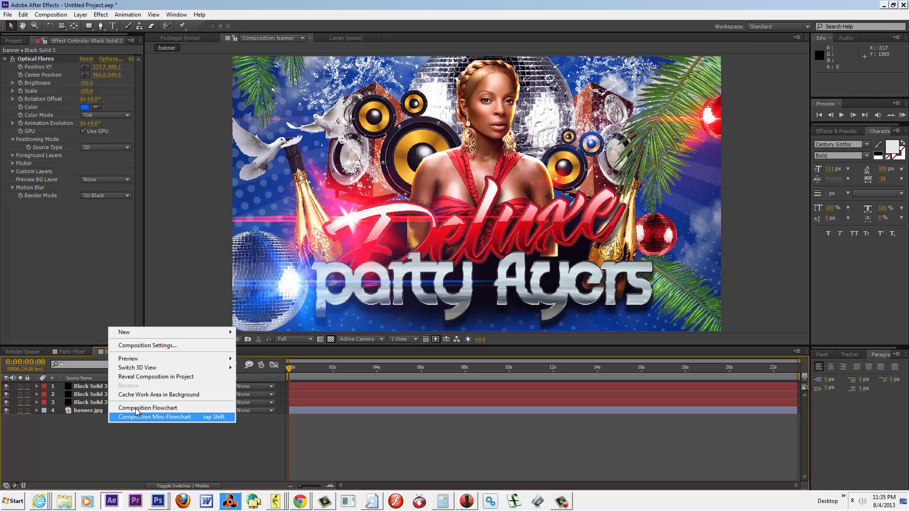
mouse_move(146, 333)
left_click(279, 354)
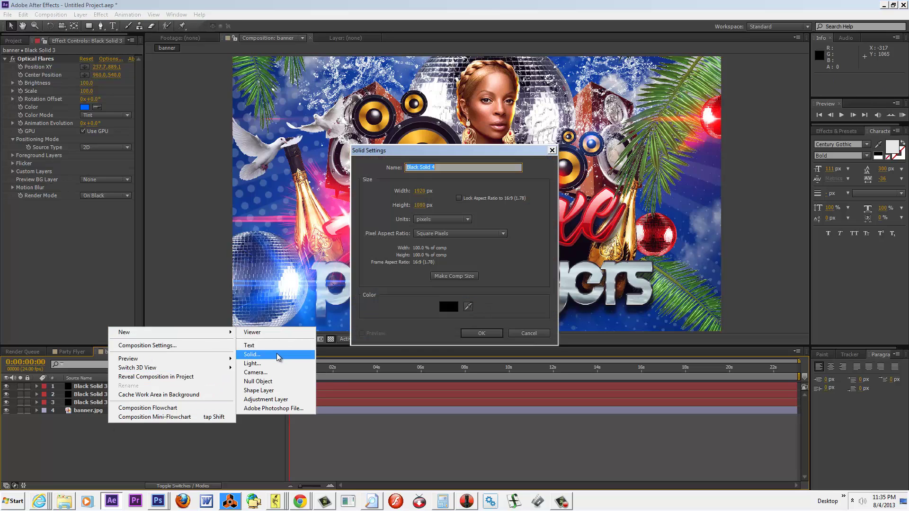
left_click(471, 333)
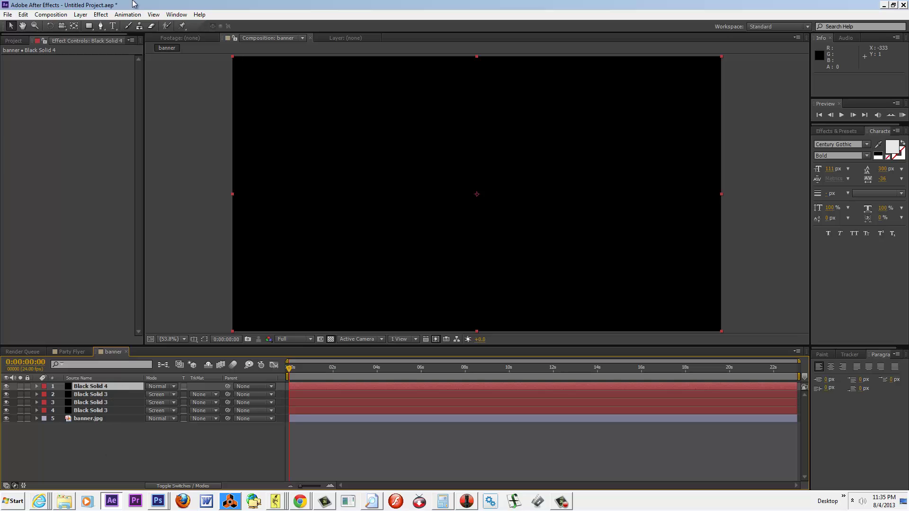
Step: Apply the Optical Flares effect to the new black solid and set the layer's blending mode to Screen
left_click(100, 15)
left_click(108, 35)
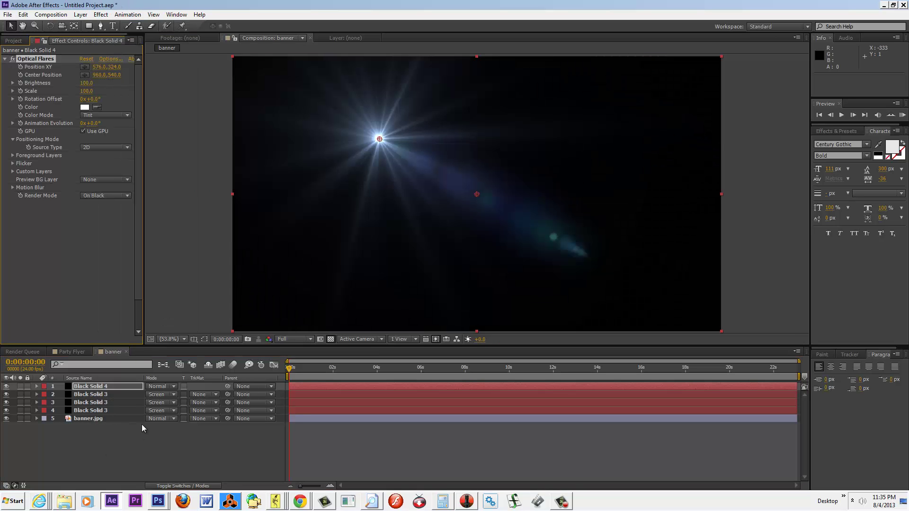
left_click(166, 386)
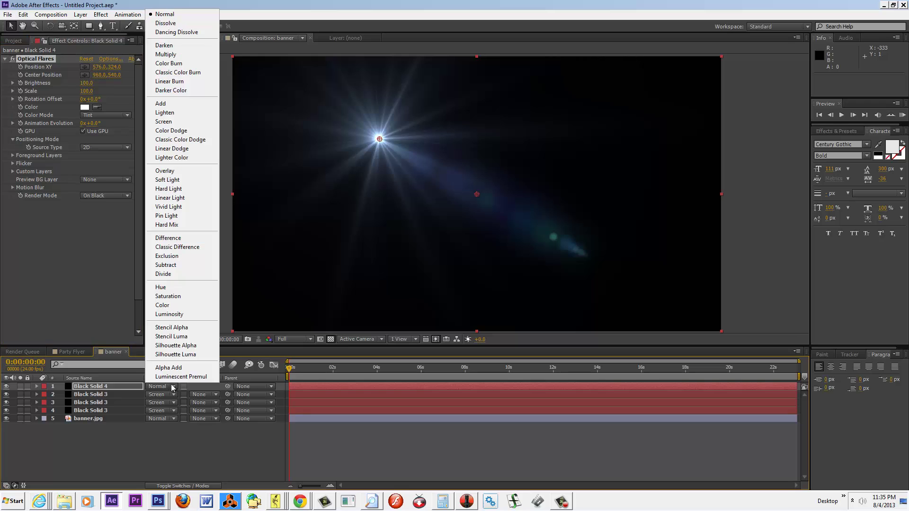
left_click(166, 122)
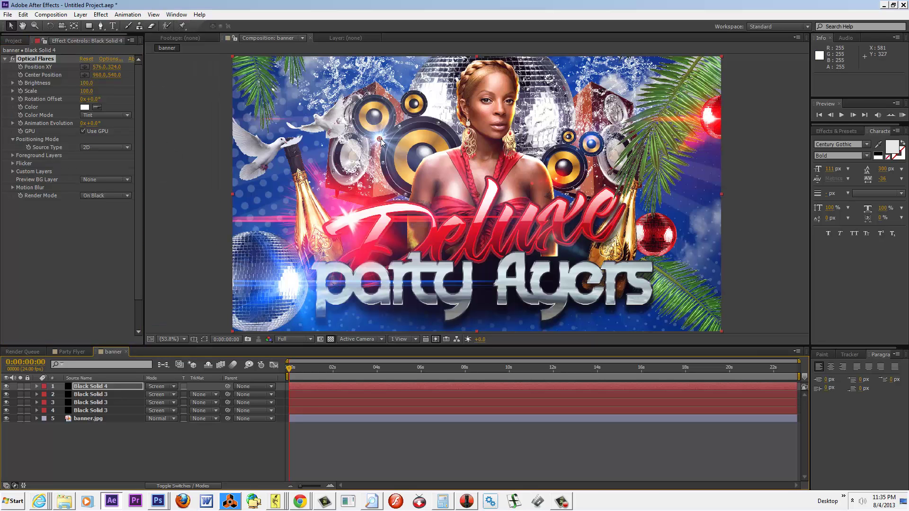
Step: Move the new flare onto the speaker by the doves, at about 535, 200, and color it yellow FFF000
left_click_drag(380, 141, 369, 107)
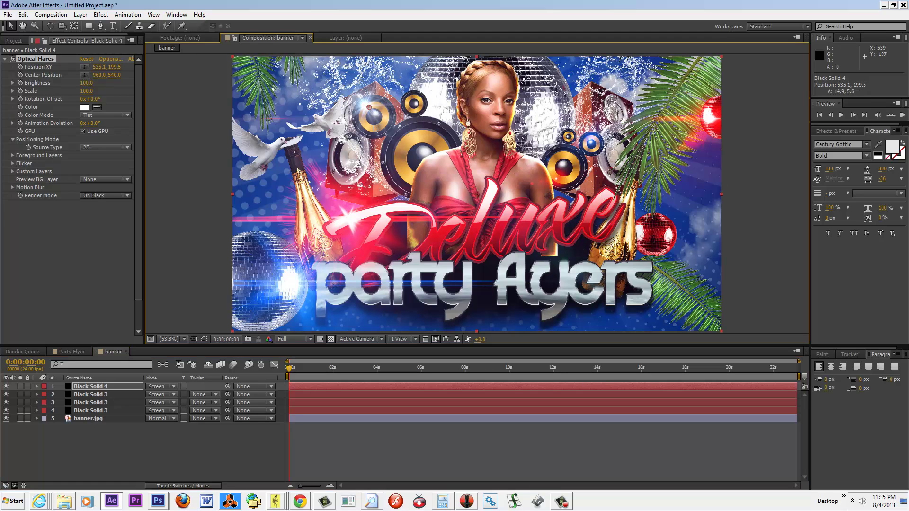
left_click(85, 107)
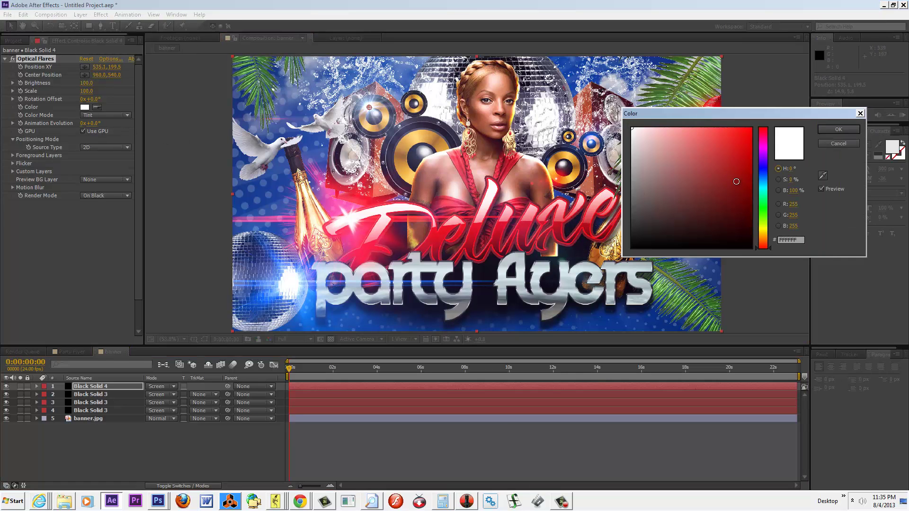
left_click_drag(765, 237, 765, 229)
left_click(752, 129)
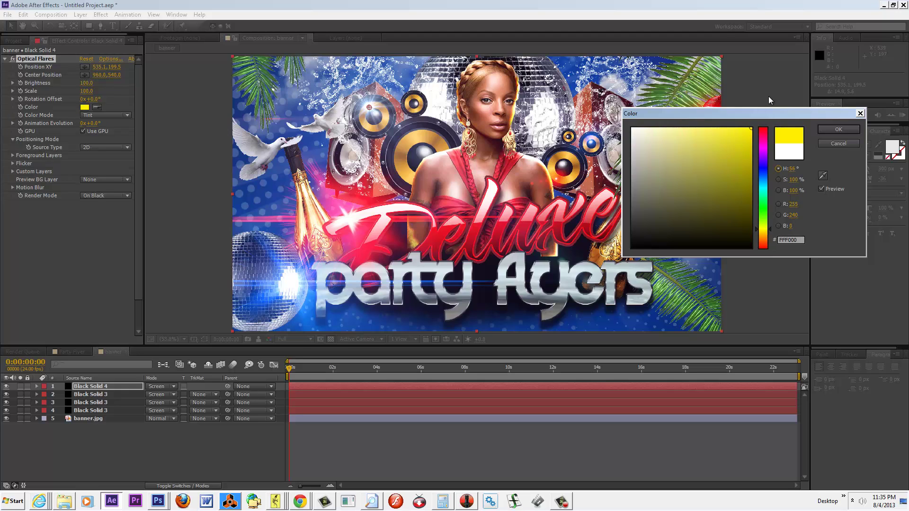
left_click(834, 128)
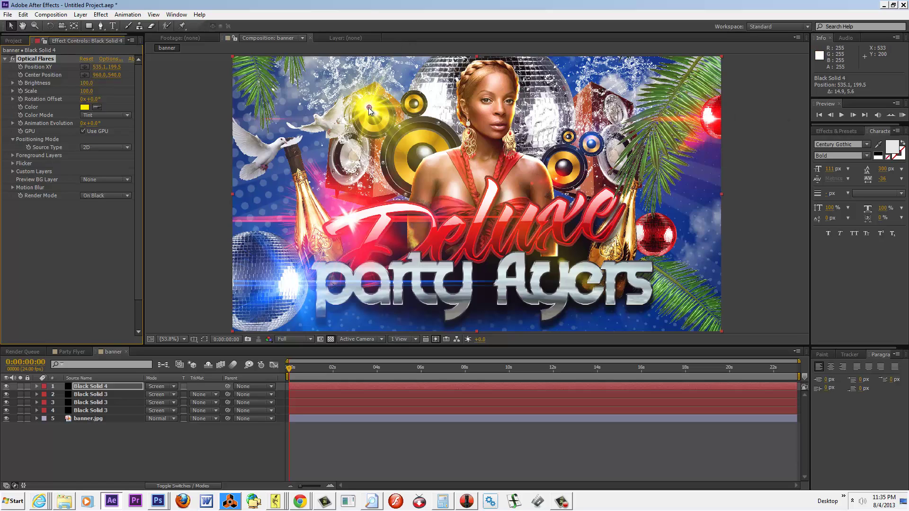
Step: Move the yellow flare to the right edge of the large disco ball, at about 1333, 222
left_click_drag(368, 106, 566, 157)
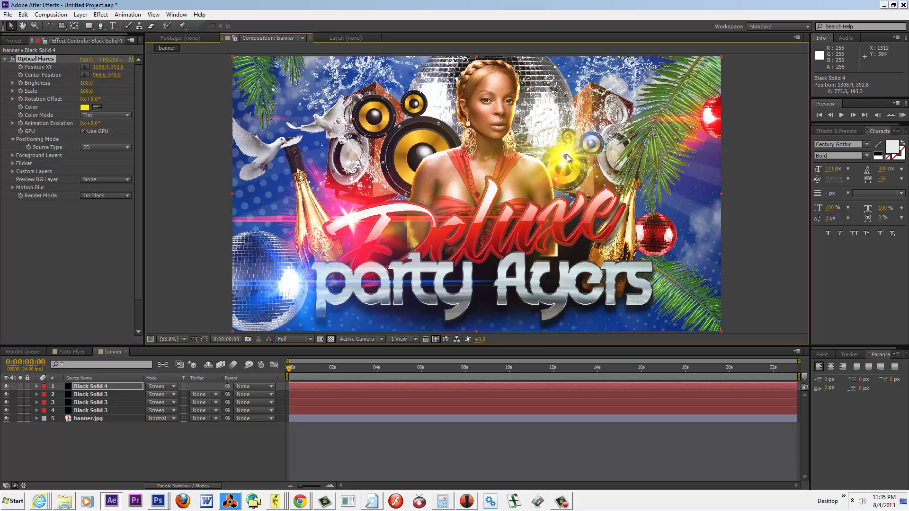
left_click_drag(566, 155, 572, 111)
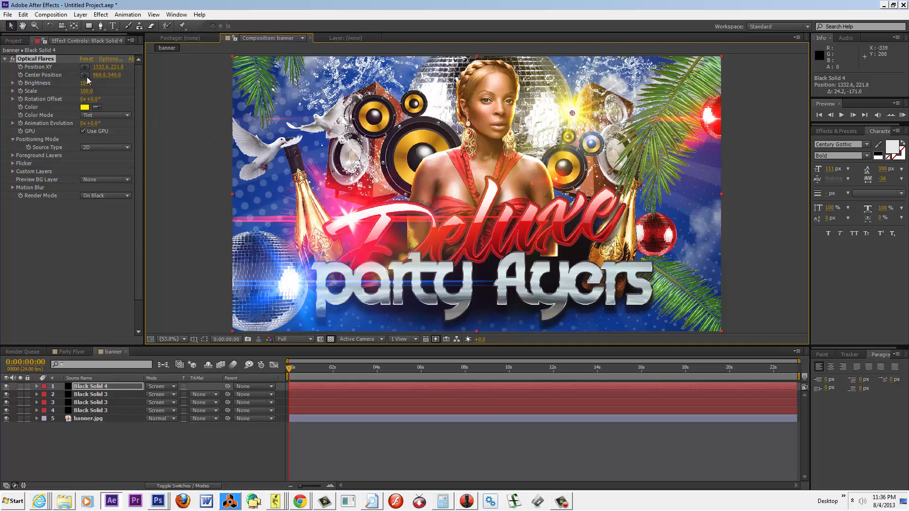
left_click(13, 91)
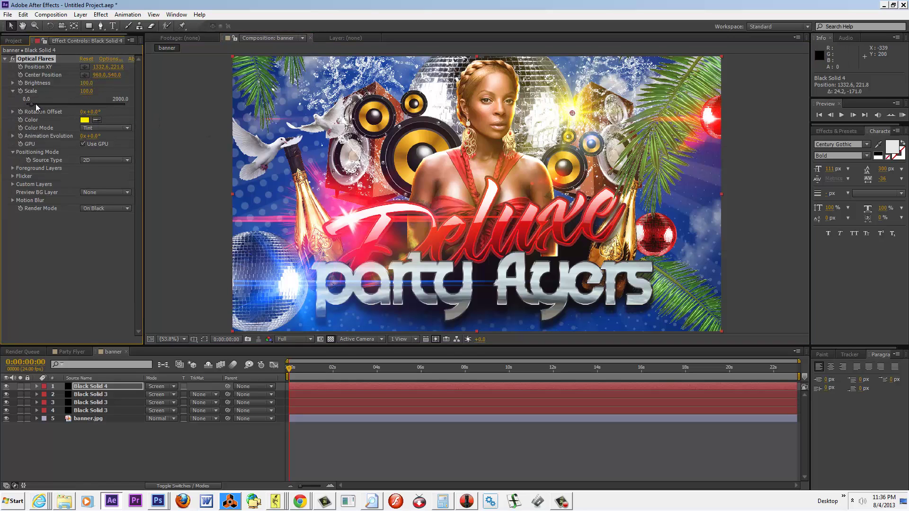
Step: Recolor the newest flare orange FF9C00 and move it onto the large speaker beside the woman, at about 736, 311
left_click(87, 121)
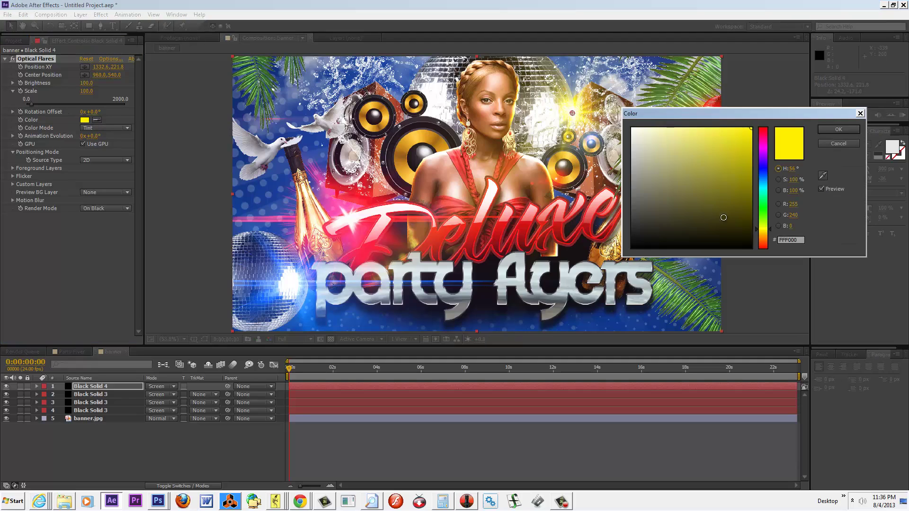
left_click(763, 233)
left_click_drag(763, 232, 763, 236)
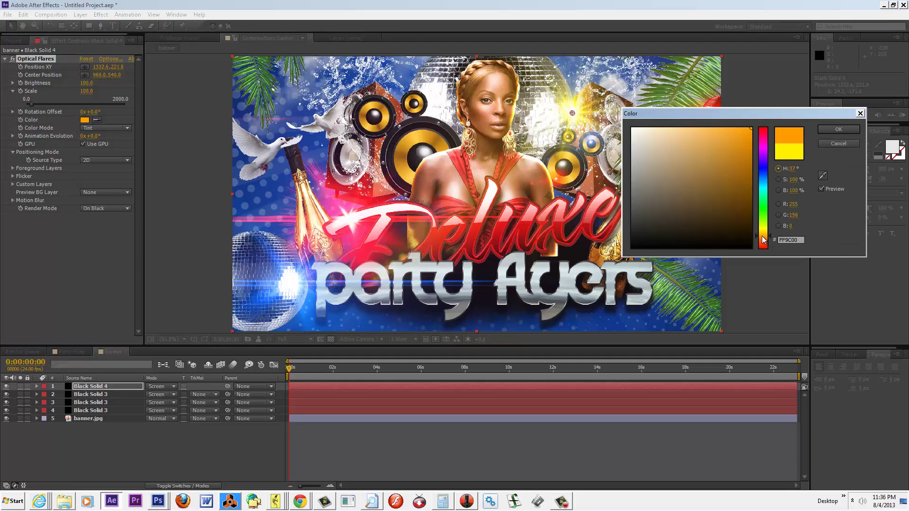
left_click(820, 130)
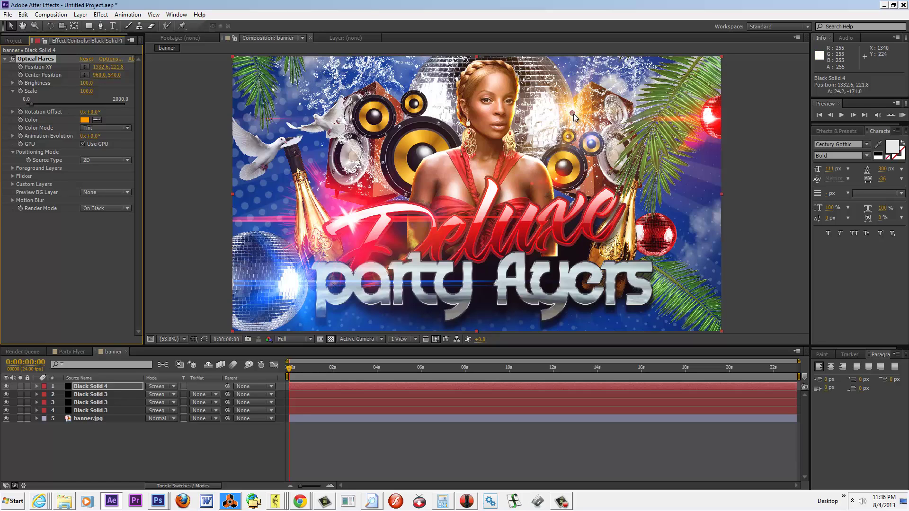
left_click_drag(573, 114, 554, 103)
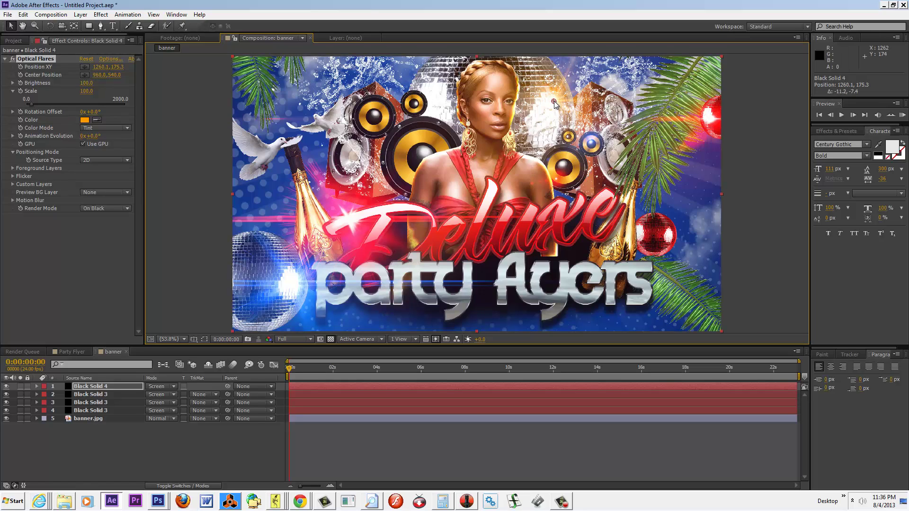
left_click_drag(555, 103, 423, 139)
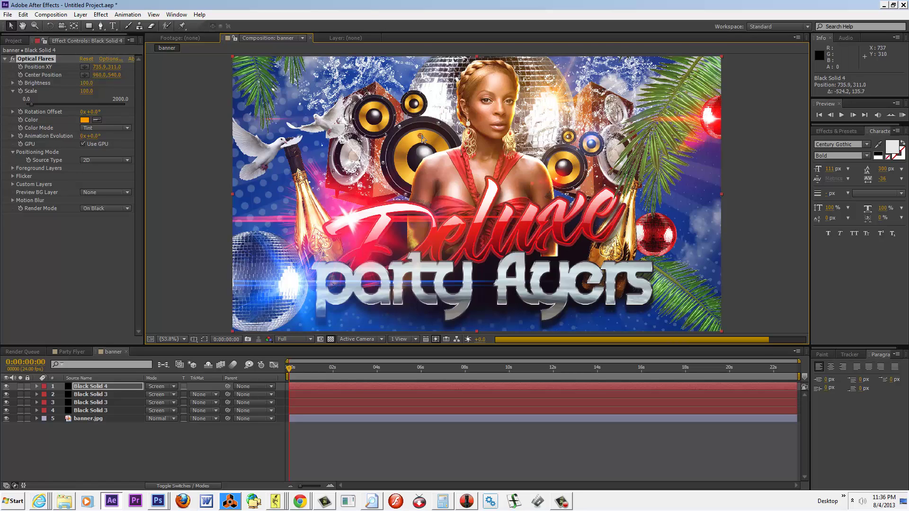
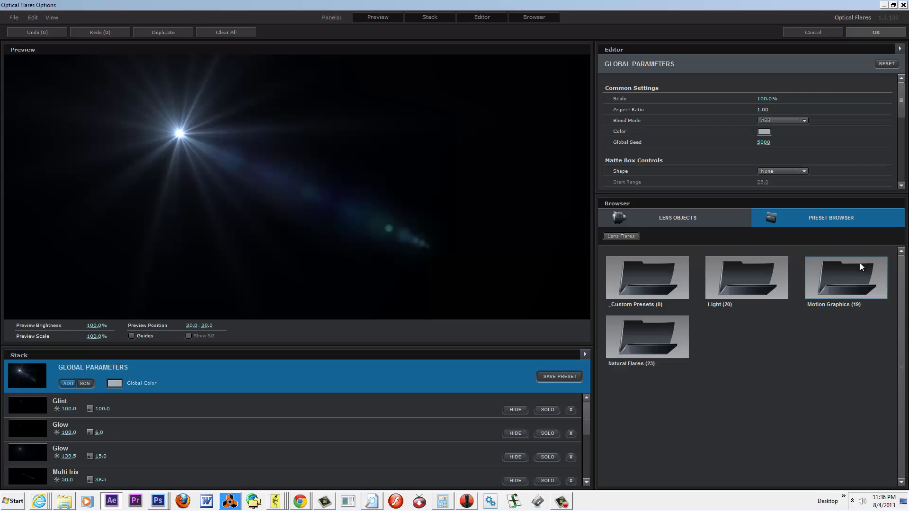
Step: Raise the orange flare's color correction contrast to 49% in the Optical Flares options and apply it
left_click_drag(903, 101, 900, 177)
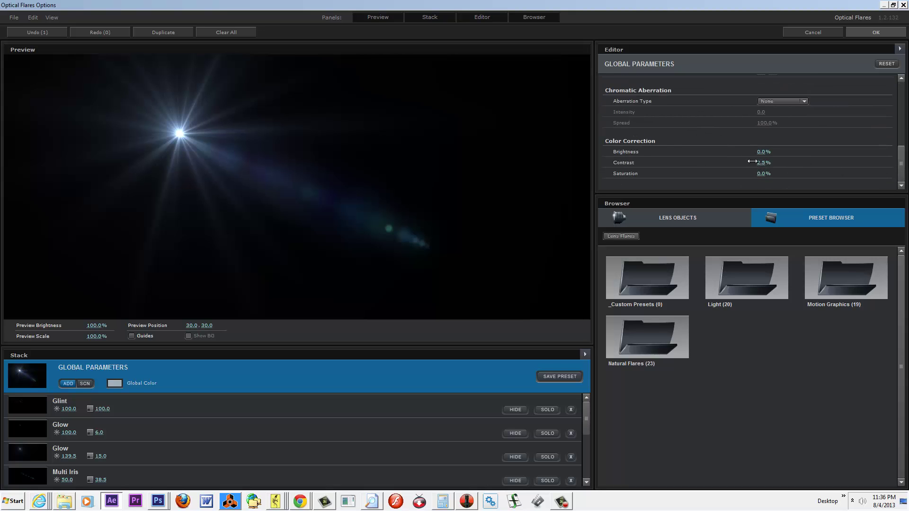
left_click_drag(753, 161, 636, 161)
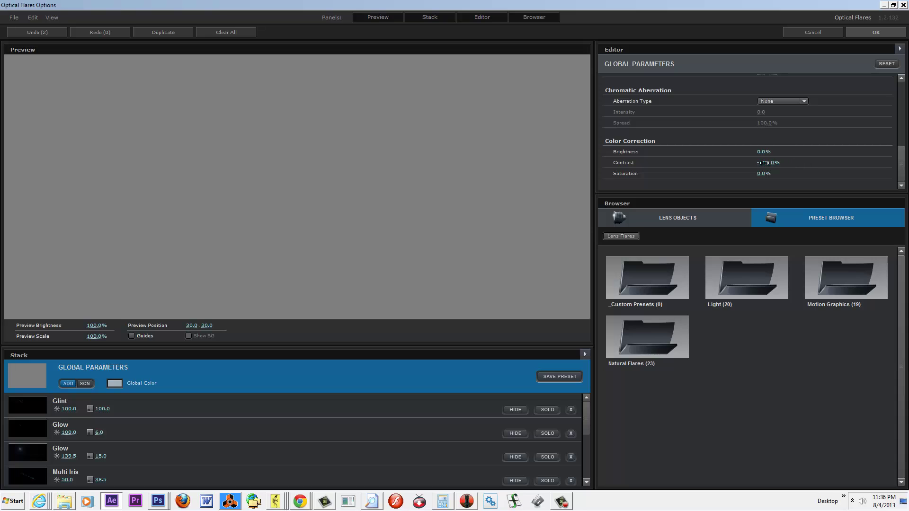
left_click_drag(721, 169, 858, 165)
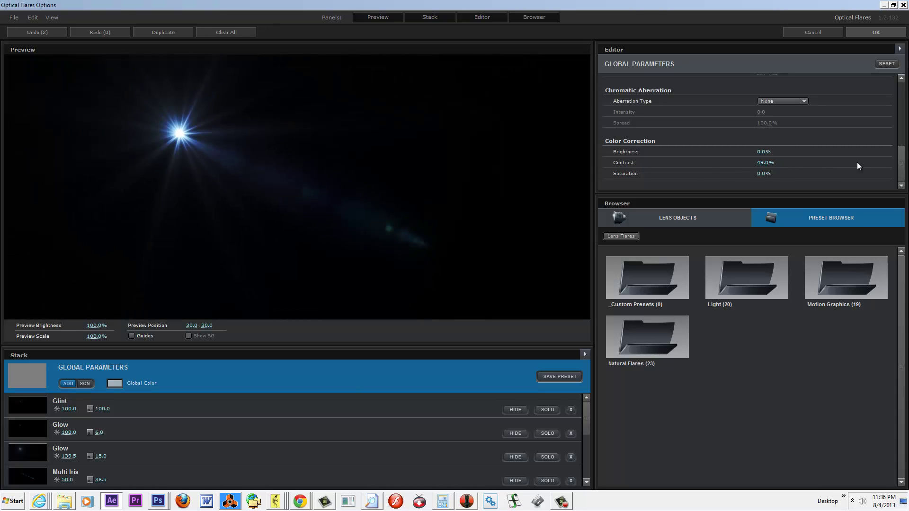
left_click(867, 33)
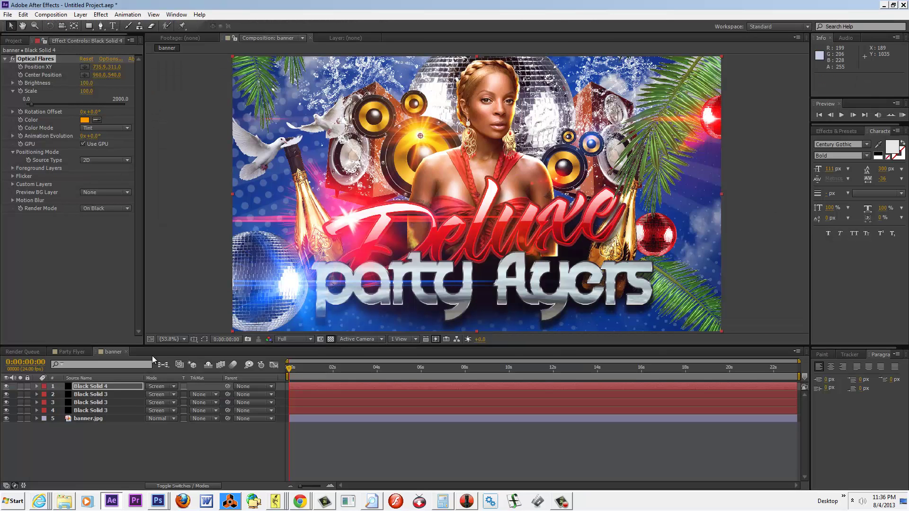
Step: Give the blue flare on the small disco ball a flicker with speed about 58 and amount about 69
left_click(99, 410)
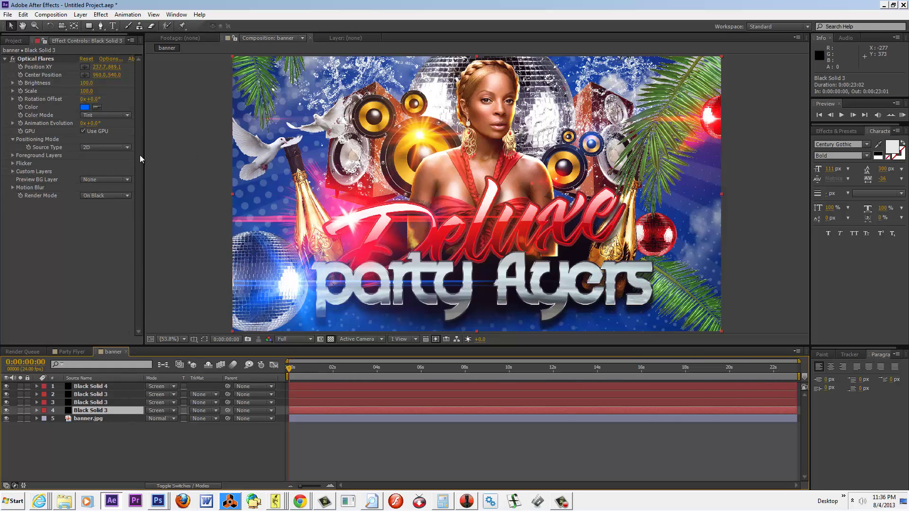
left_click(13, 164)
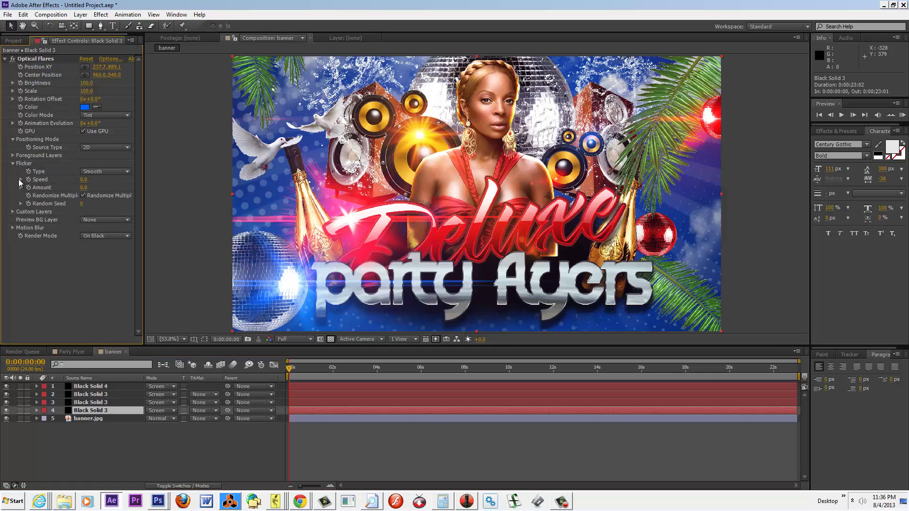
left_click(21, 180)
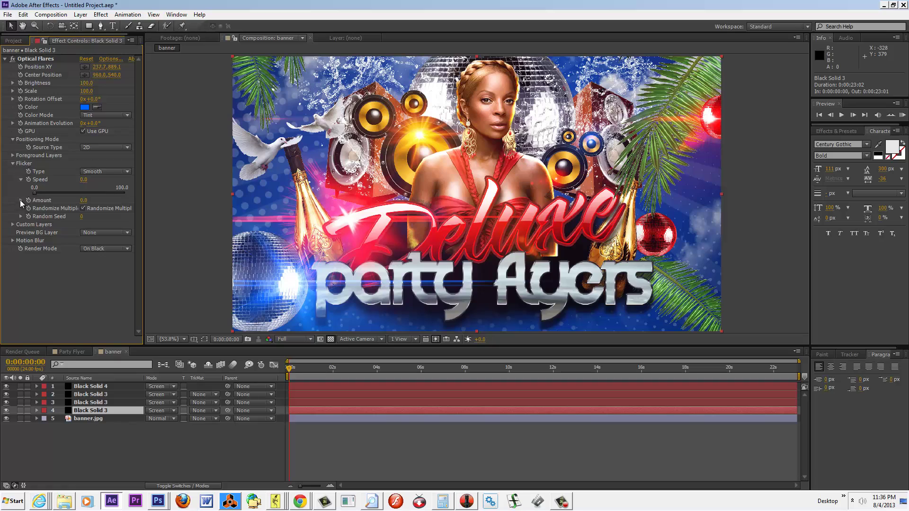
left_click(21, 200)
left_click_drag(36, 194, 79, 195)
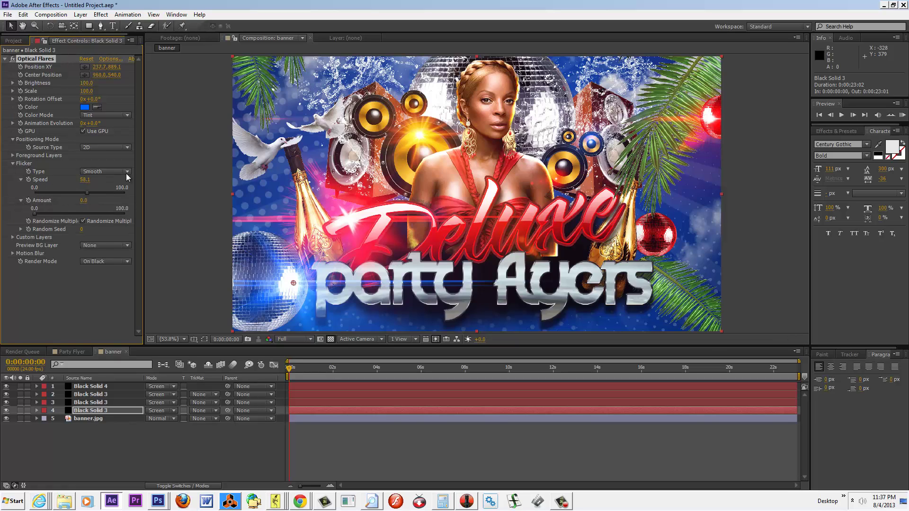
left_click_drag(95, 211, 97, 211)
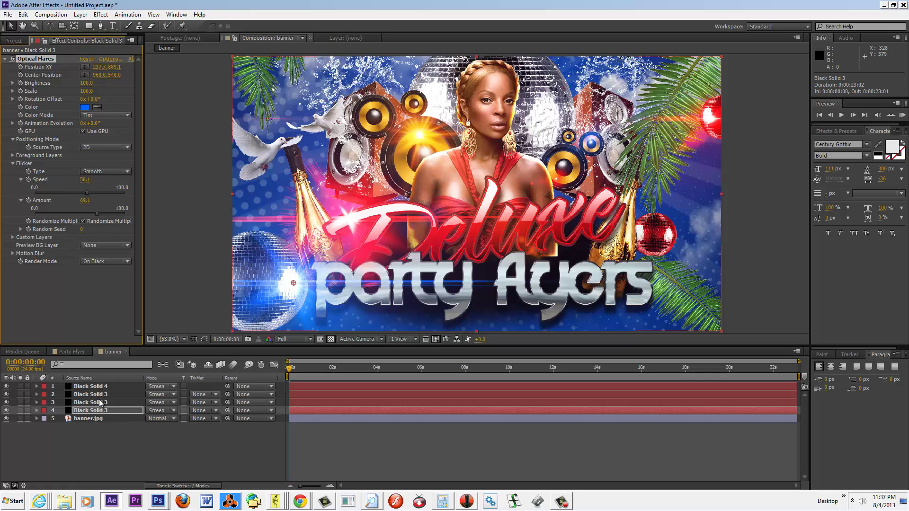
Step: Preview the blue flare's flicker in the banner composition, reducing the preview resolution to Half
key("space")
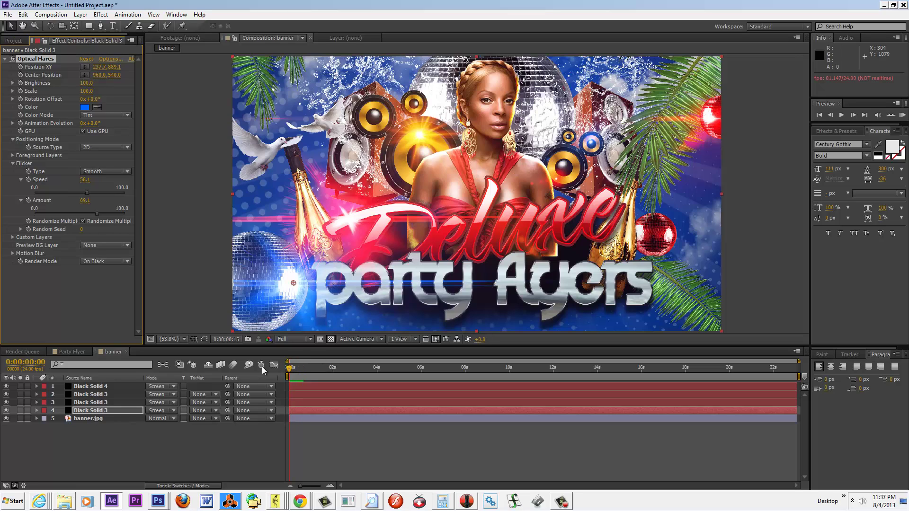
key("space")
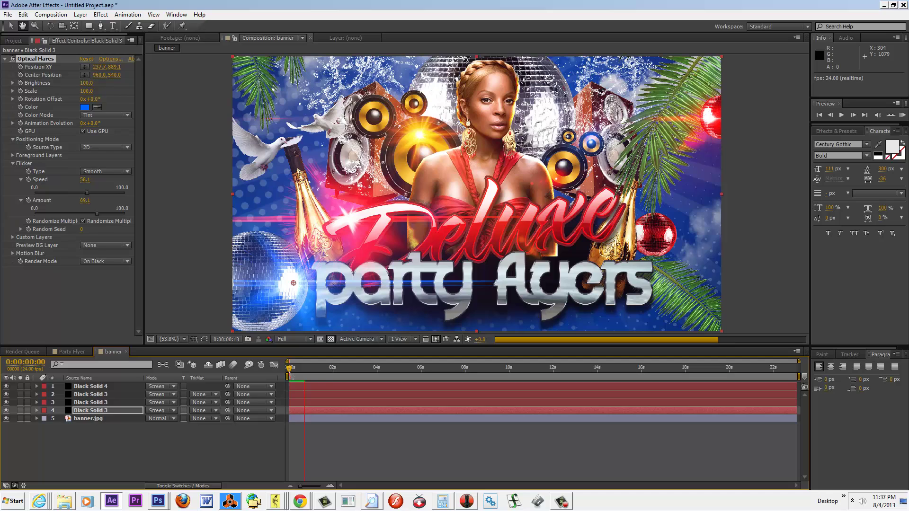
left_click(311, 339)
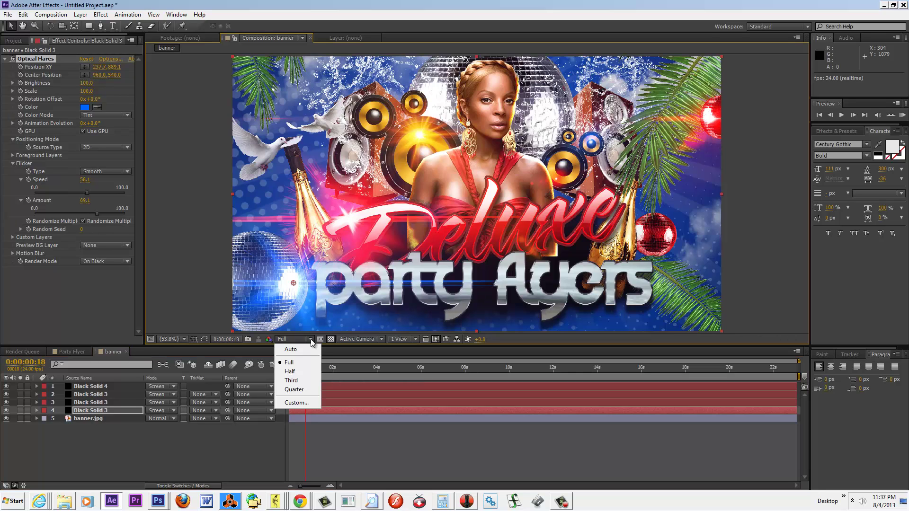
left_click(300, 371)
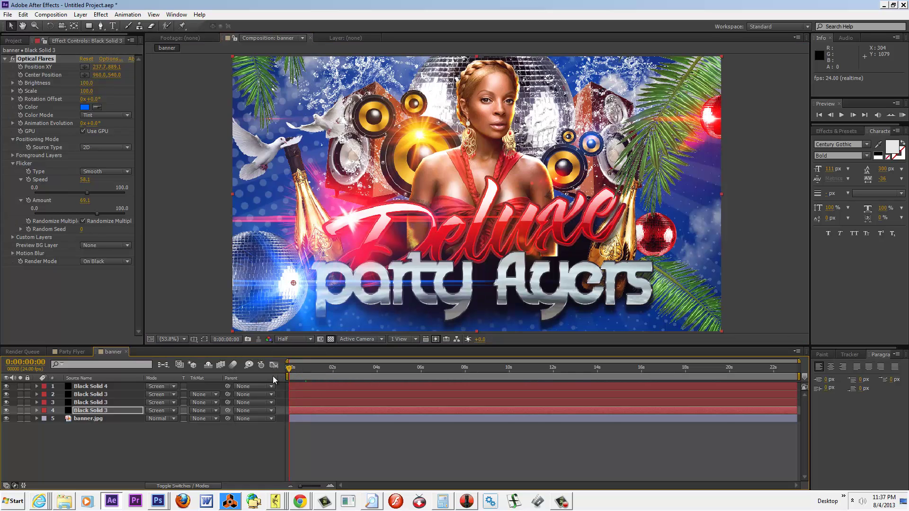
key("KP_0")
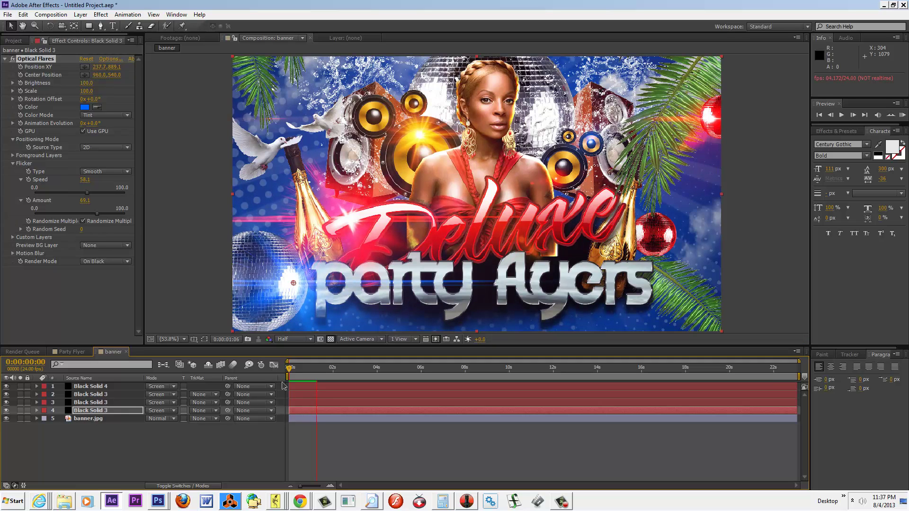
left_click(303, 373)
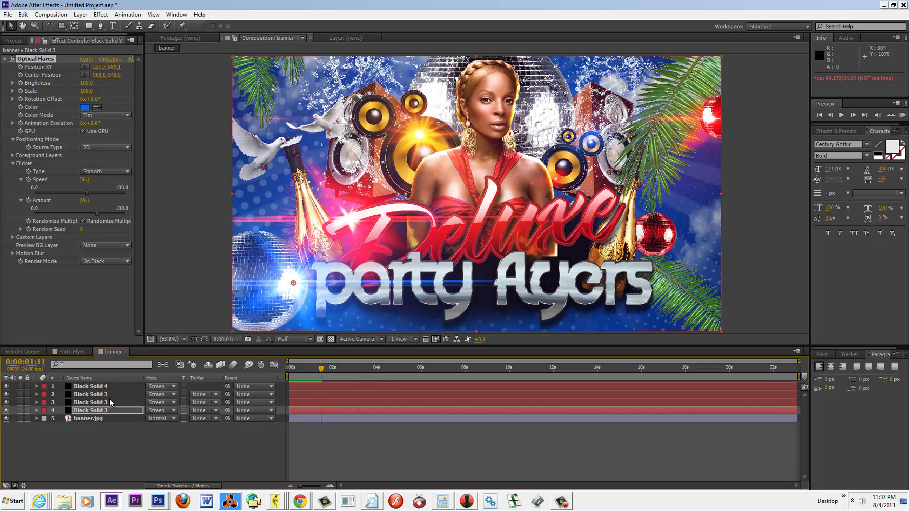
Step: Give the red flare on the Deluxe title a Sharp flicker with speed 64 and amount 43, and preview it
left_click(86, 403)
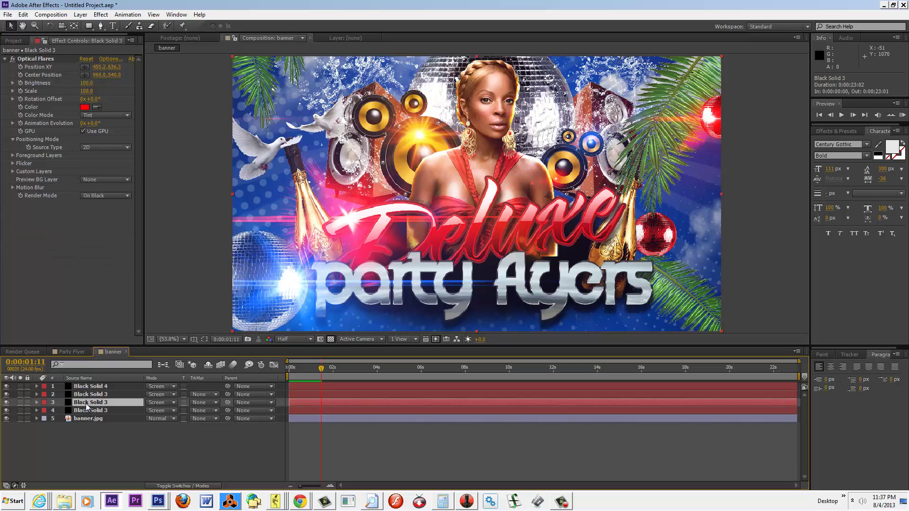
left_click(6, 402)
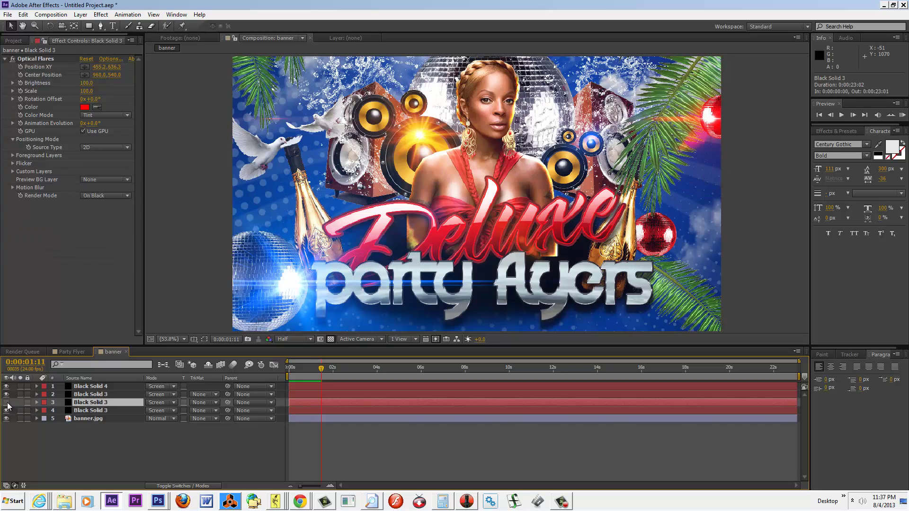
left_click(6, 402)
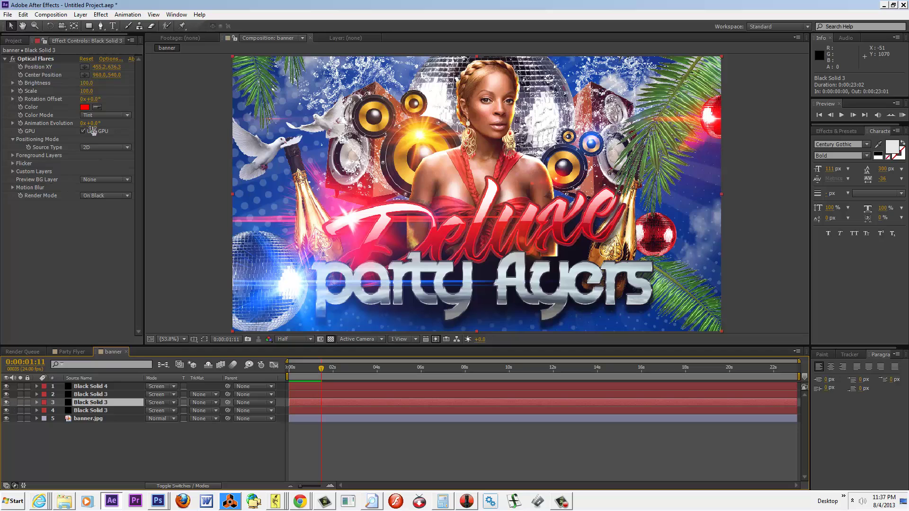
left_click(12, 163)
left_click_drag(83, 183, 120, 183)
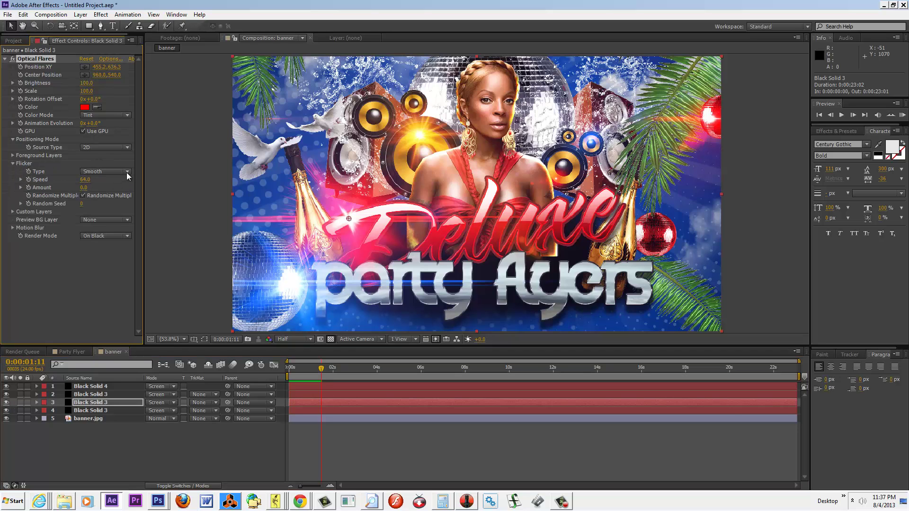
left_click(127, 174)
left_click(94, 189)
key("space")
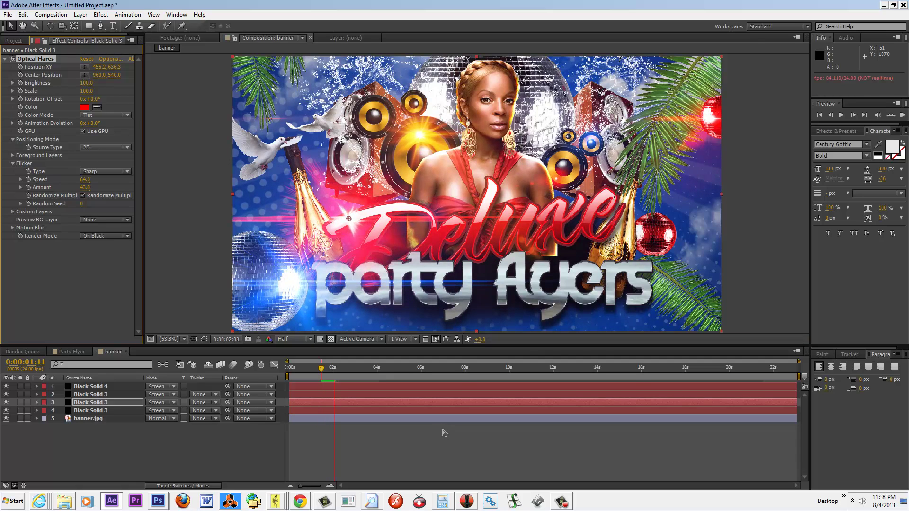
key("space")
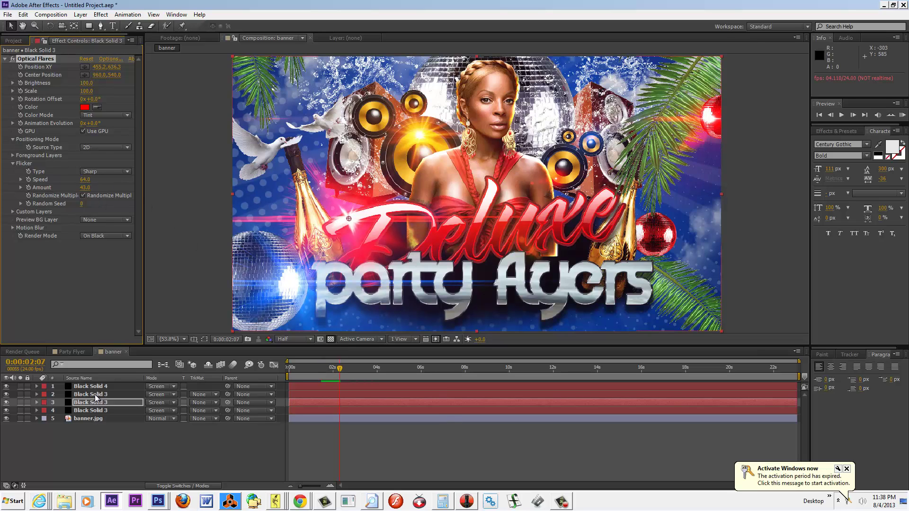
Step: Keyframe the red ornament flare's rotation offset from 0° at the start to 4x+71° at 0:00:23:01, and preview the rotation
left_click(94, 394)
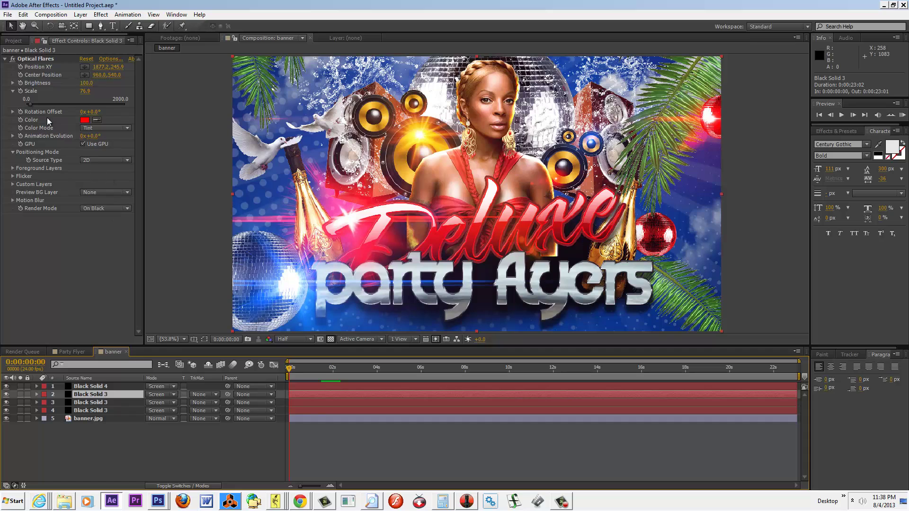
left_click(23, 111)
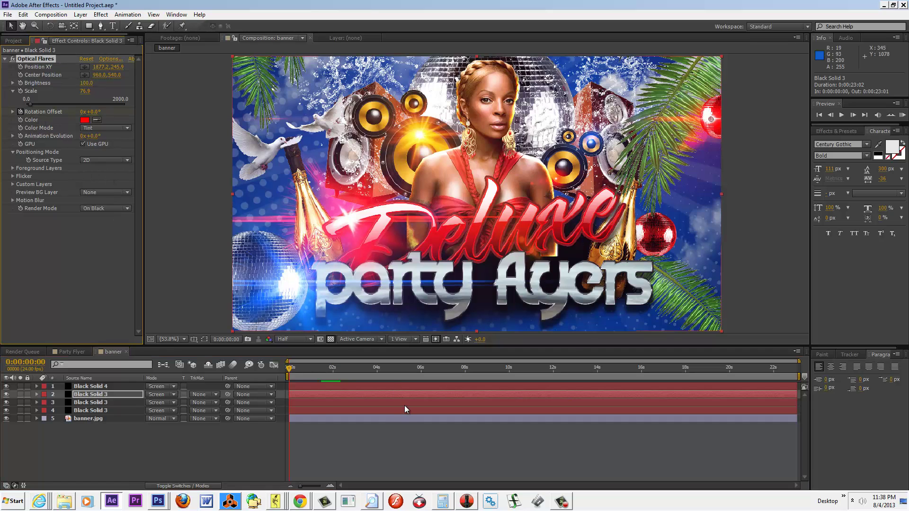
left_click_drag(294, 369, 804, 373)
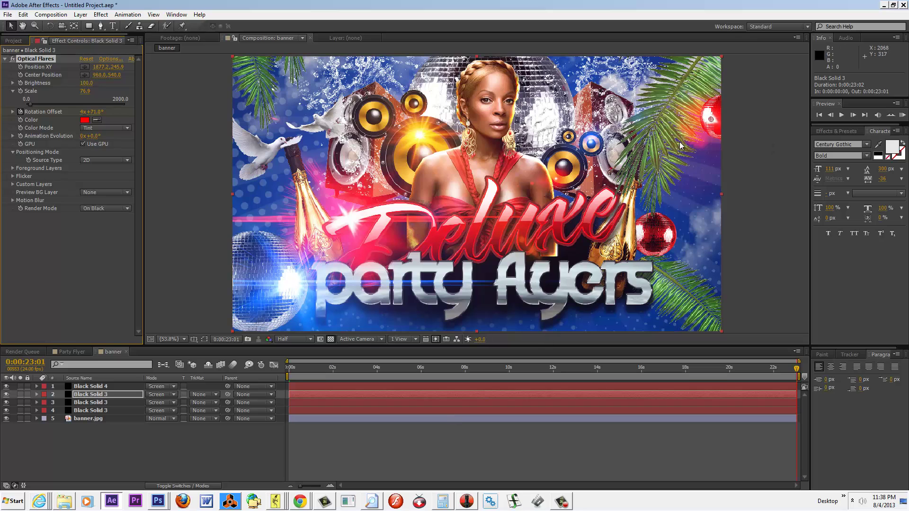
key("space")
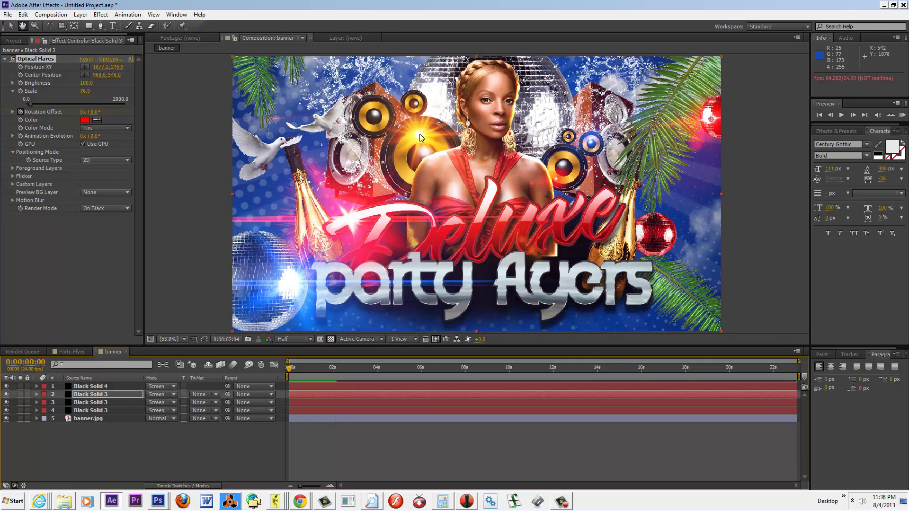
key("space")
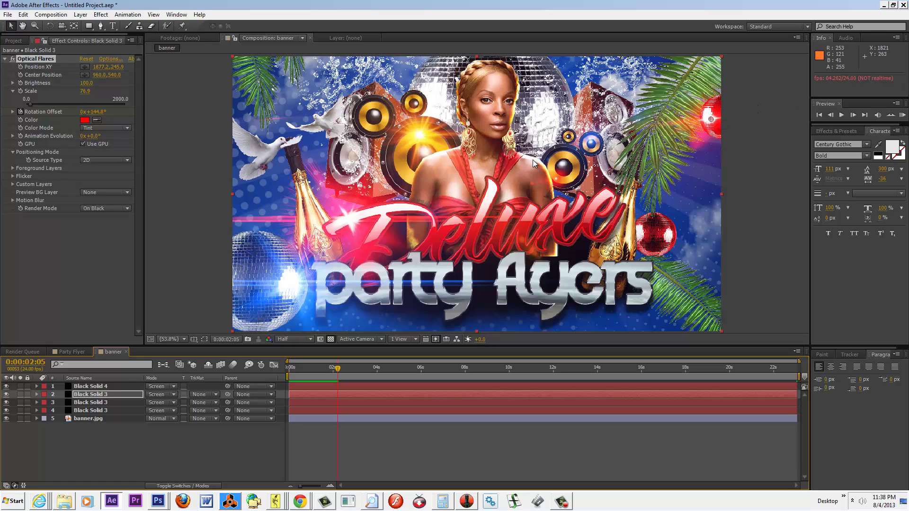
Step: Set the red ornament flare's flicker speed to 100 and amount to about 80, and return to the first frame
left_click(13, 176)
left_click(21, 192)
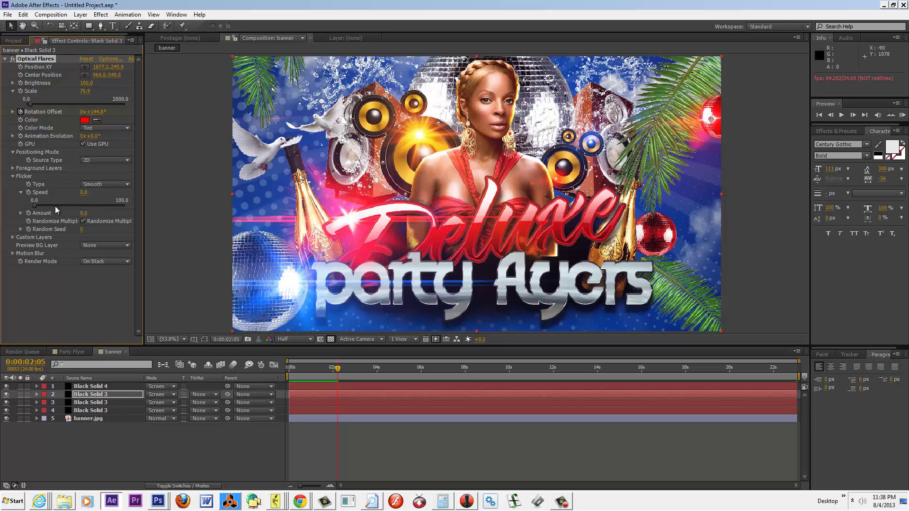
left_click(20, 214)
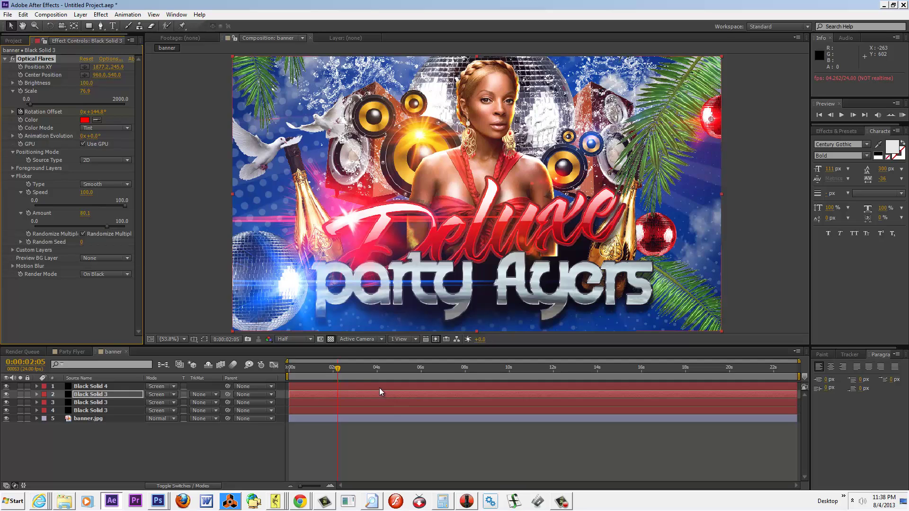
left_click(291, 370)
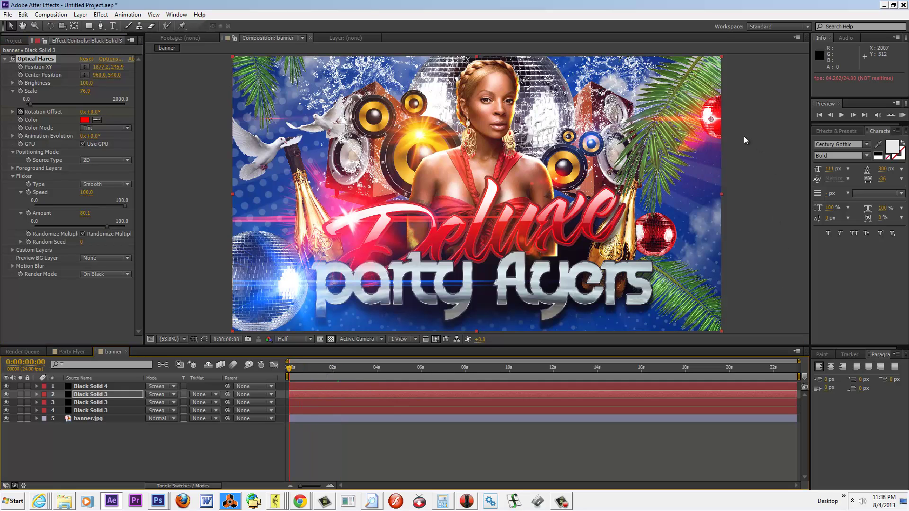
Step: Preview the red ornament flare's combined flicker and rotation from the first frame
key("h")
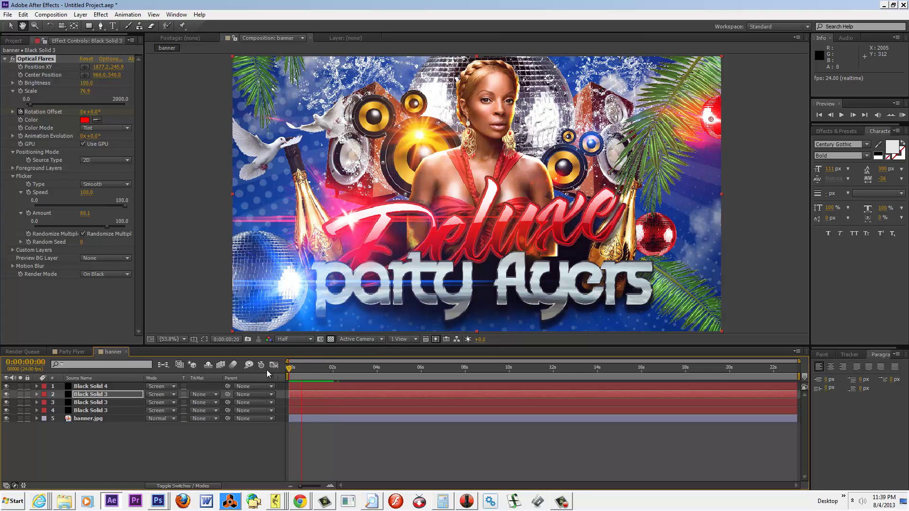
key("space")
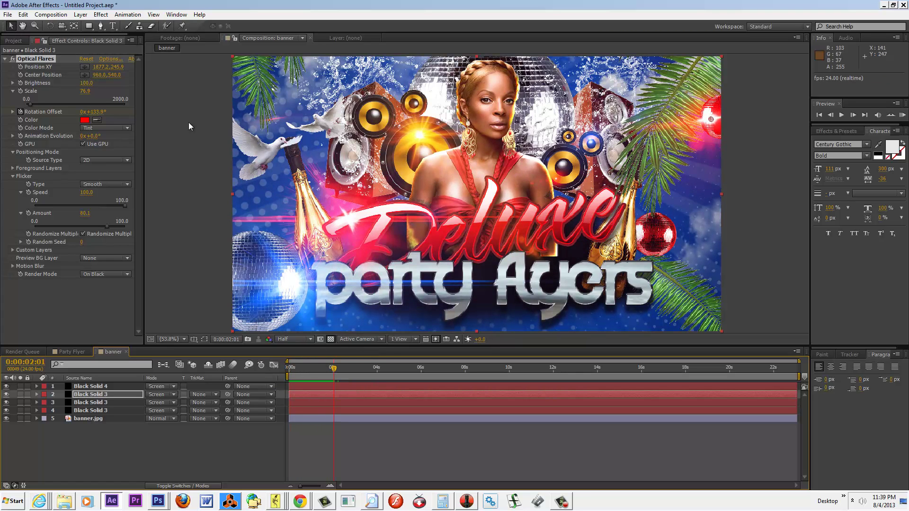
Step: Give the orange flare on the speaker a Smooth flicker with speed 26.7 and amount about 18
left_click(88, 387)
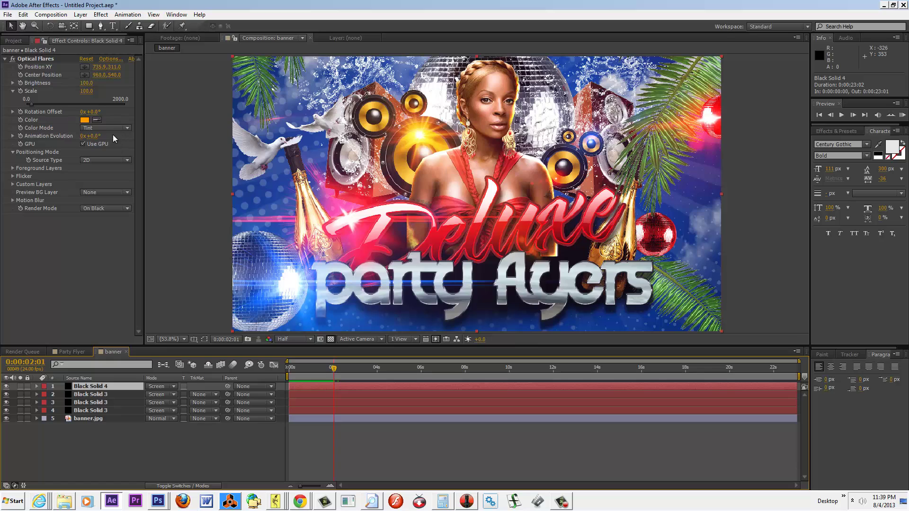
left_click(13, 177)
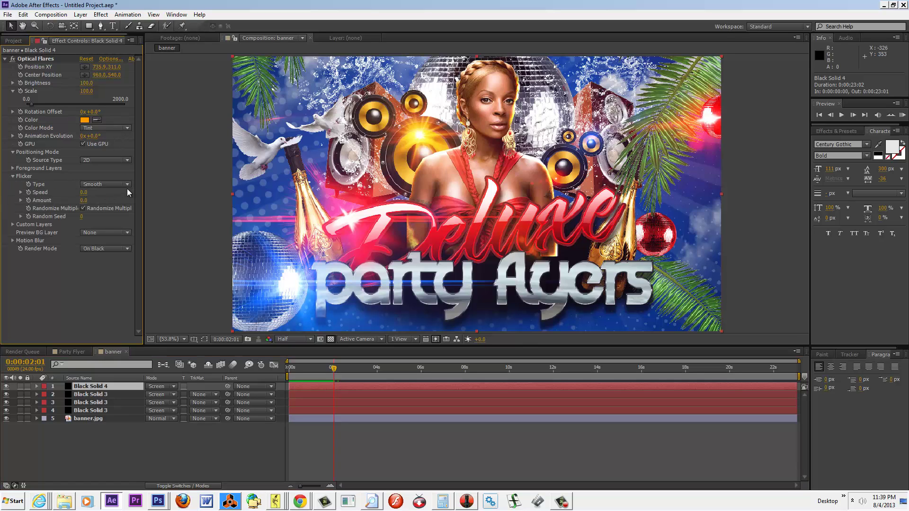
left_click(21, 192)
left_click(53, 204)
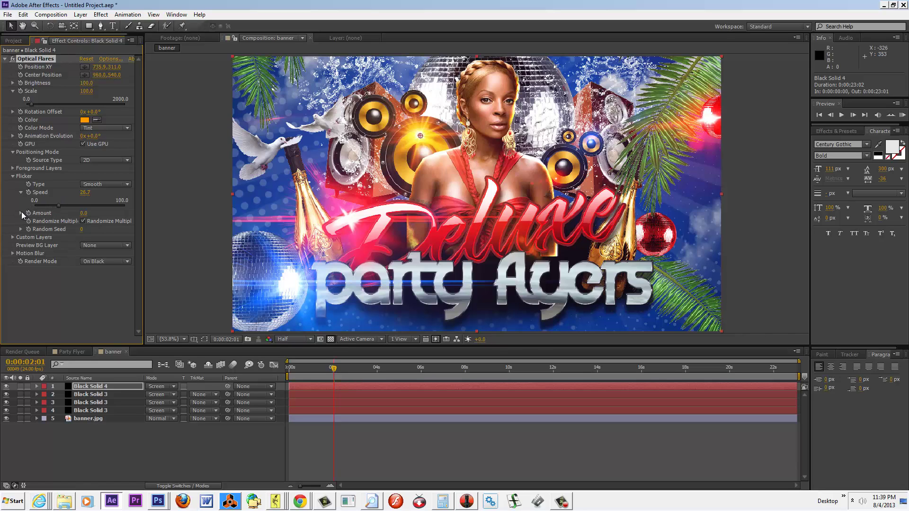
left_click(21, 213)
left_click(47, 225)
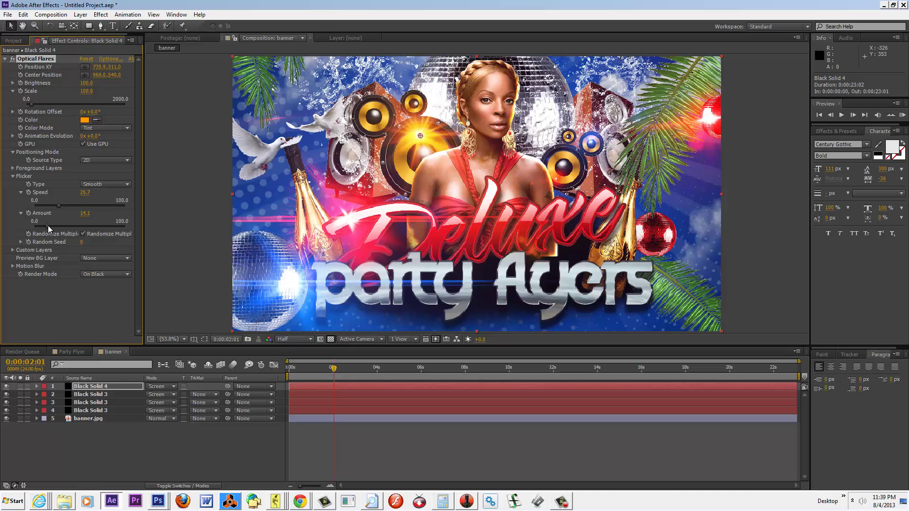
Step: Preview the orange flare's flicker with the other flares, and enlarge the composition view at the first frame
key("space")
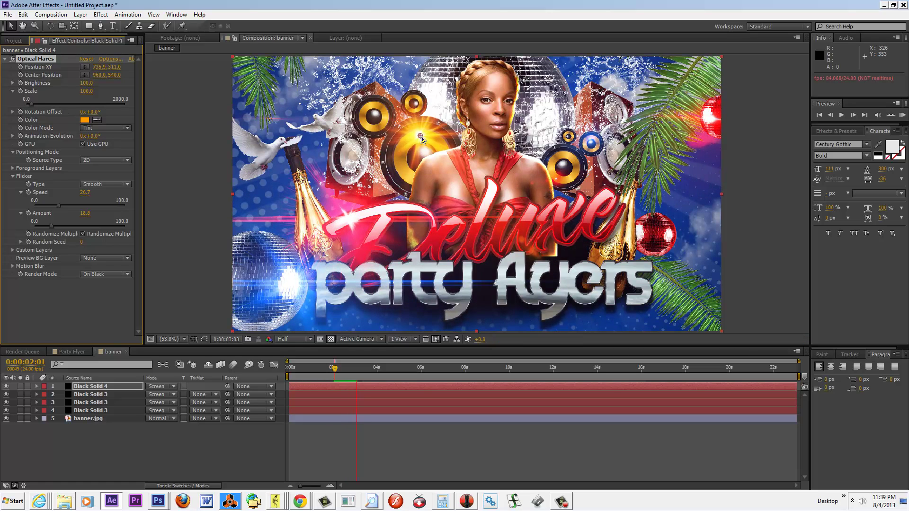
left_click(356, 411)
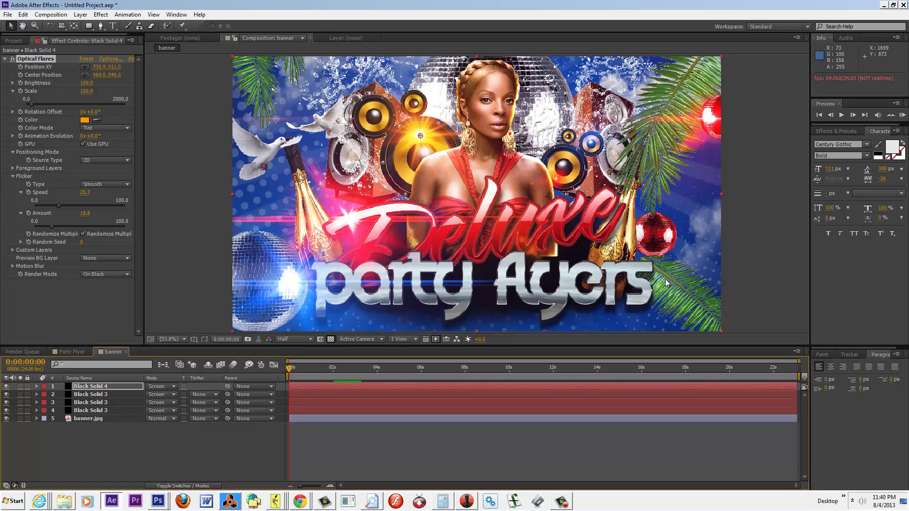
left_click_drag(746, 348, 747, 373)
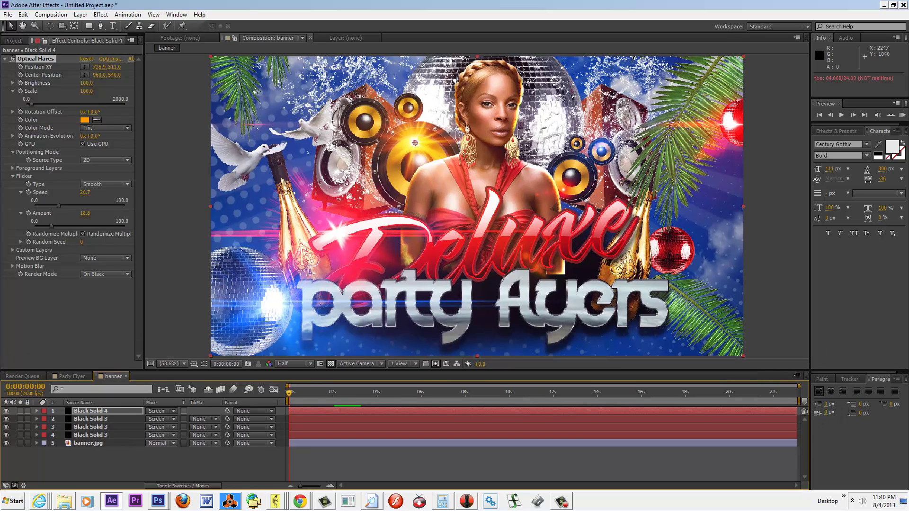